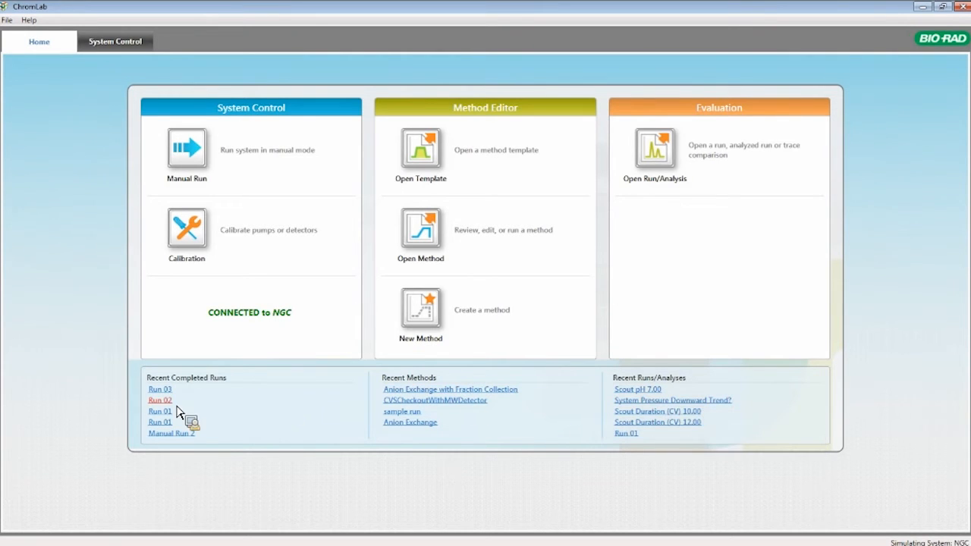
# Enter manual run mode and open the selector for changing the fluidic scheme
pyautogui.moveTo(170, 407)
pyautogui.click(190, 168)
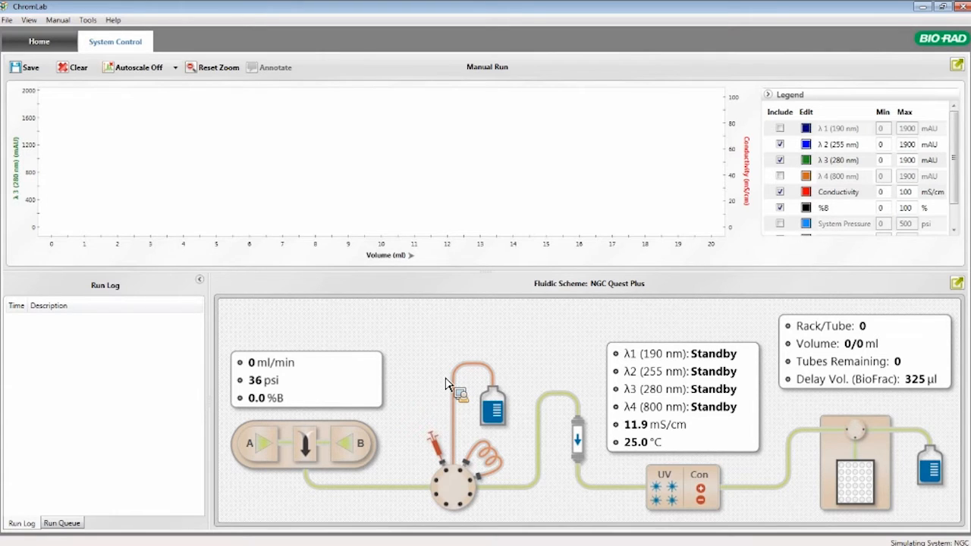
pyautogui.click(88, 20)
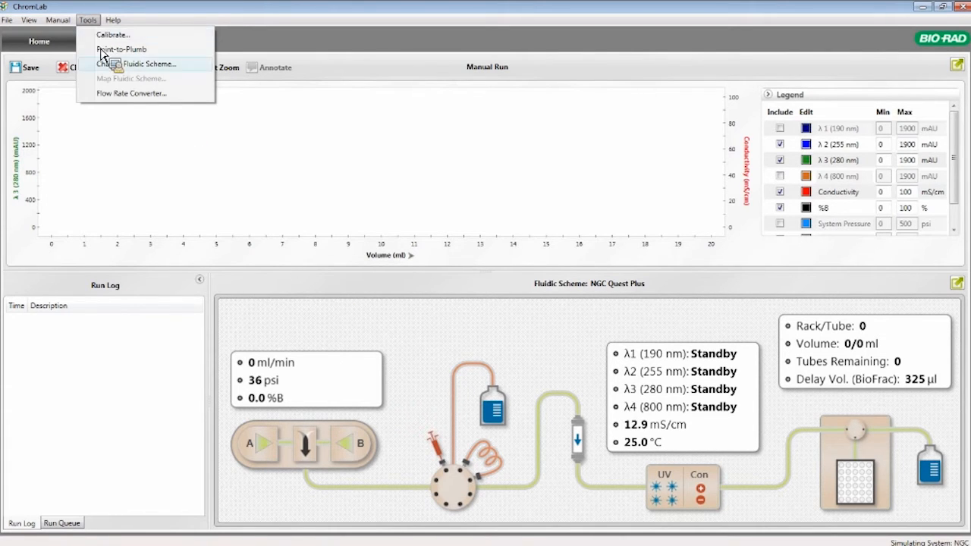
pyautogui.click(110, 63)
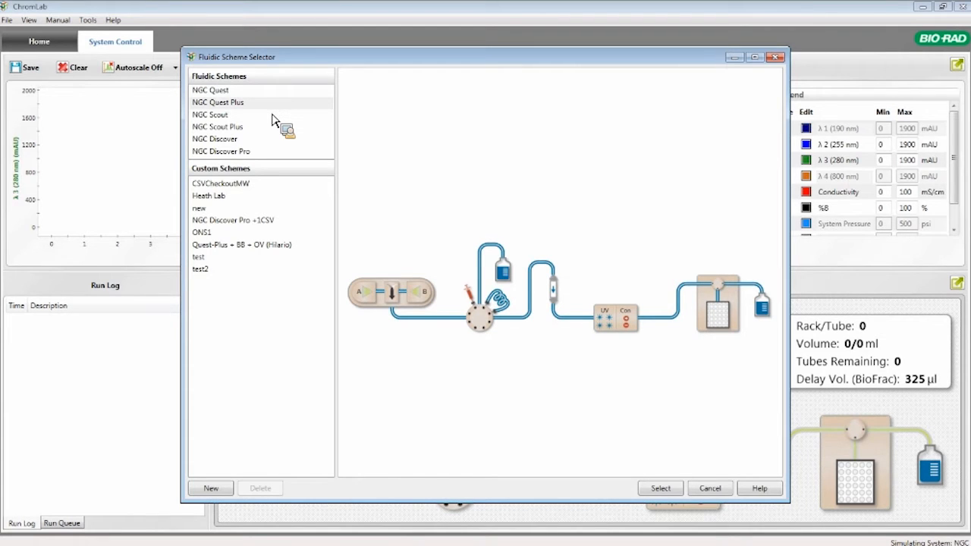
# Preview the NGC Scout Plus, NGC Discover Pro and NGC Quest Plus fluidic schemes
pyautogui.click(239, 127)
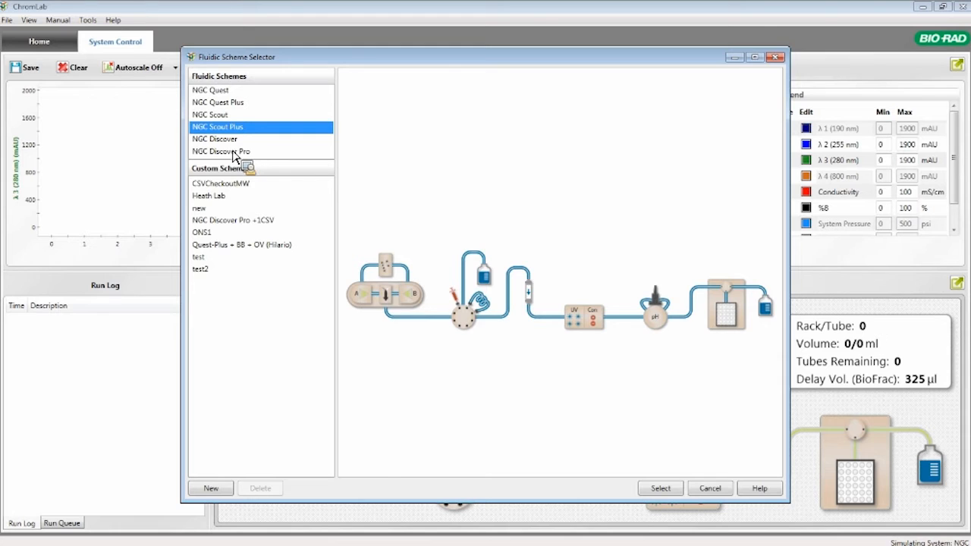
pyautogui.click(235, 152)
pyautogui.click(224, 102)
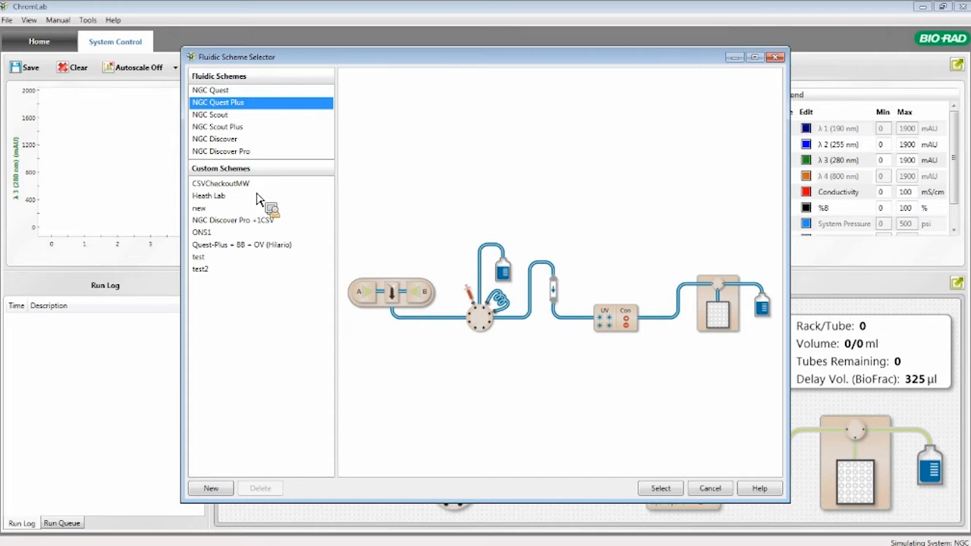
# Create a new fluidic scheme from NGC Quest Plus and give it pump layout 4, with inlet valves on both pumps
pyautogui.click(215, 488)
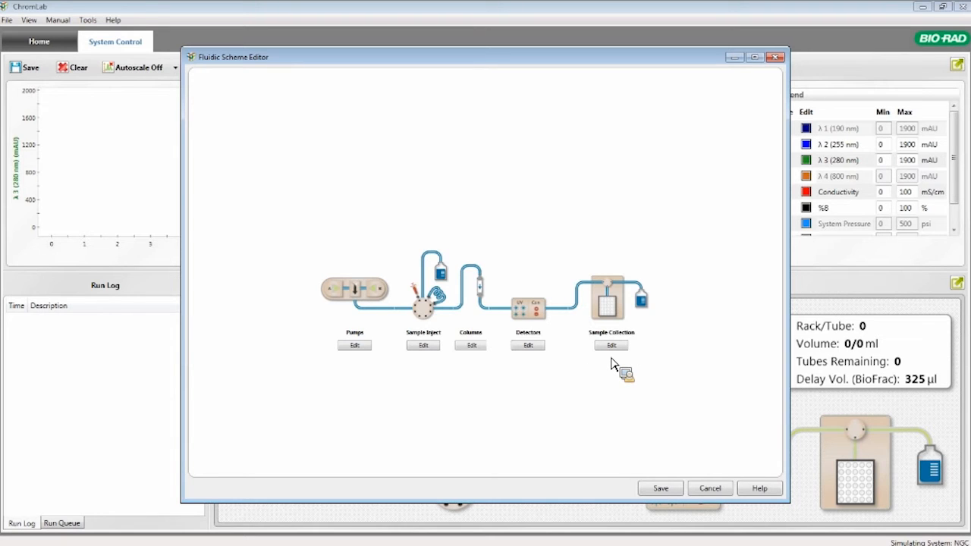
pyautogui.click(351, 347)
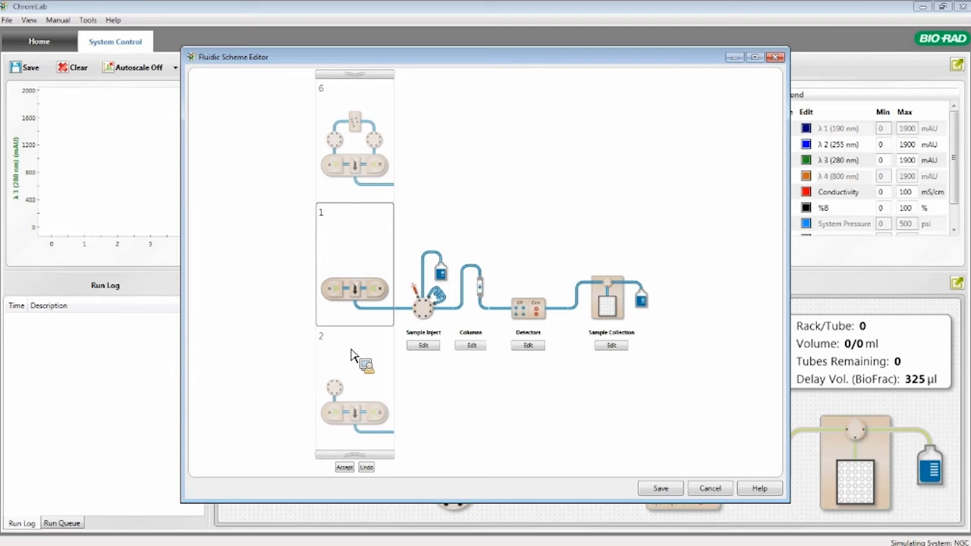
pyautogui.moveTo(359, 367); pyautogui.dragTo(359, 266)
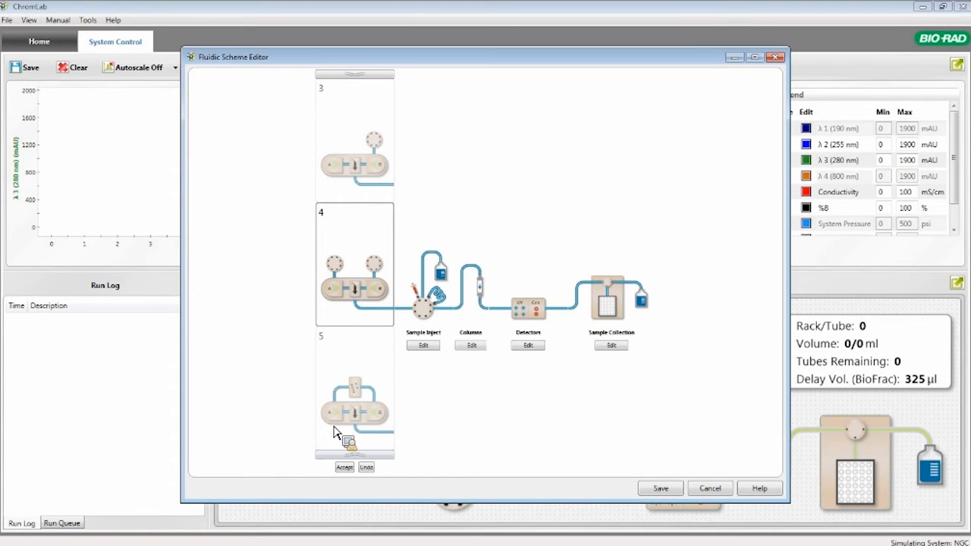
pyautogui.click(346, 468)
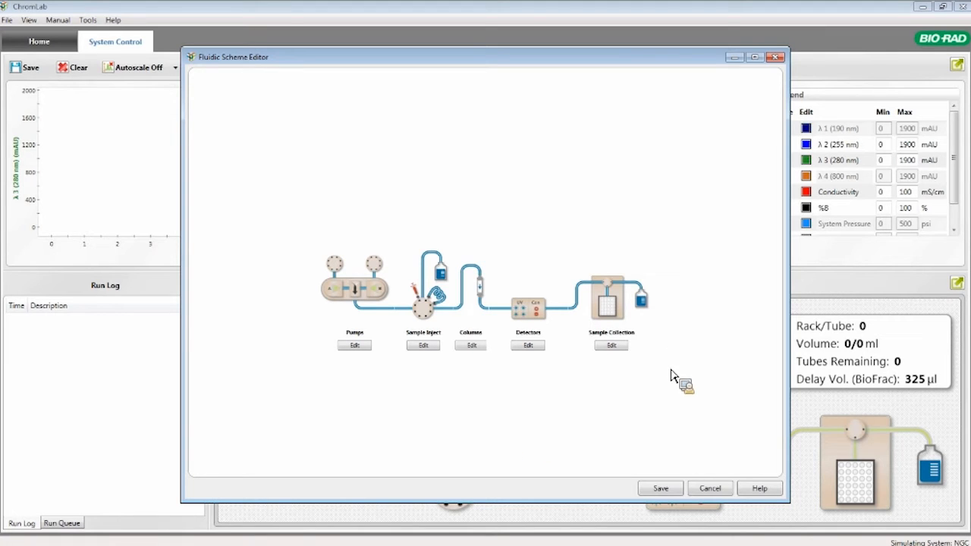
# Save the edited fluidic scheme under the name "new config"
pyautogui.click(665, 489)
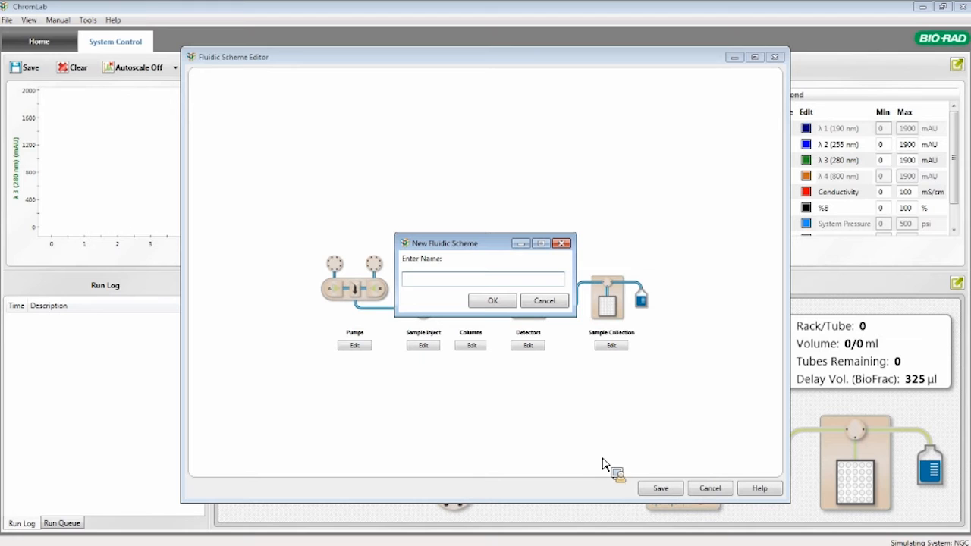
pyautogui.write('new config')
pyautogui.press('Return')
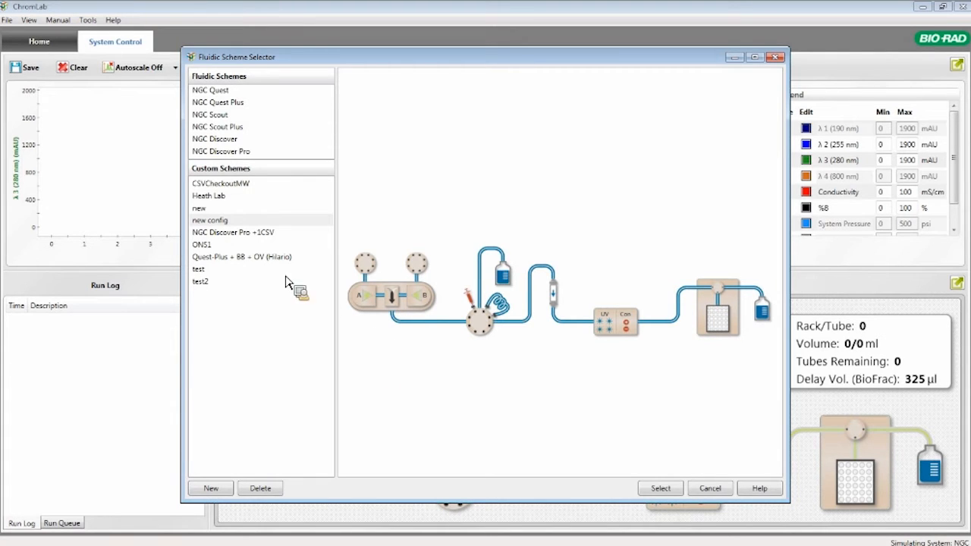
# Apply the "new config" fluidic scheme, check where inlet valve A is mapped on the instrument, and save the mapping
pyautogui.click(223, 224)
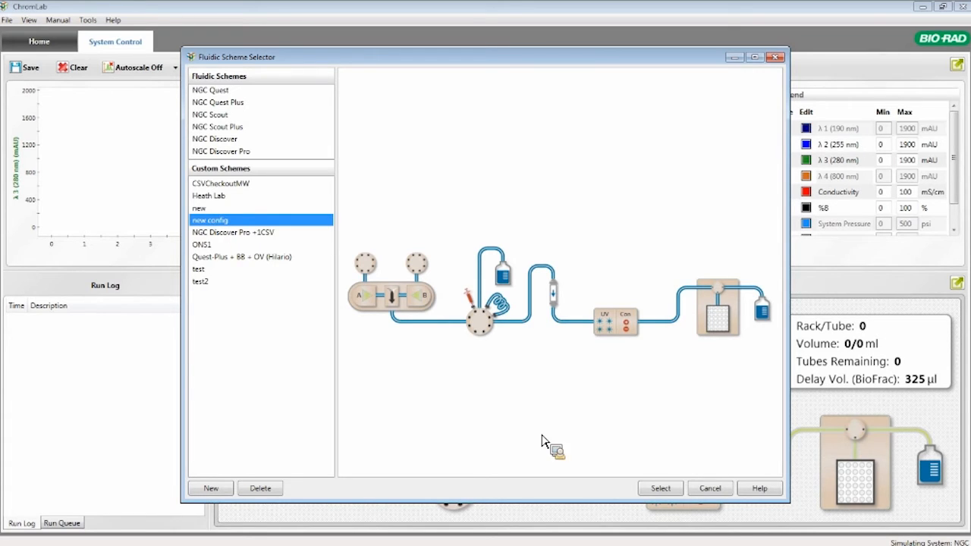
pyautogui.click(674, 491)
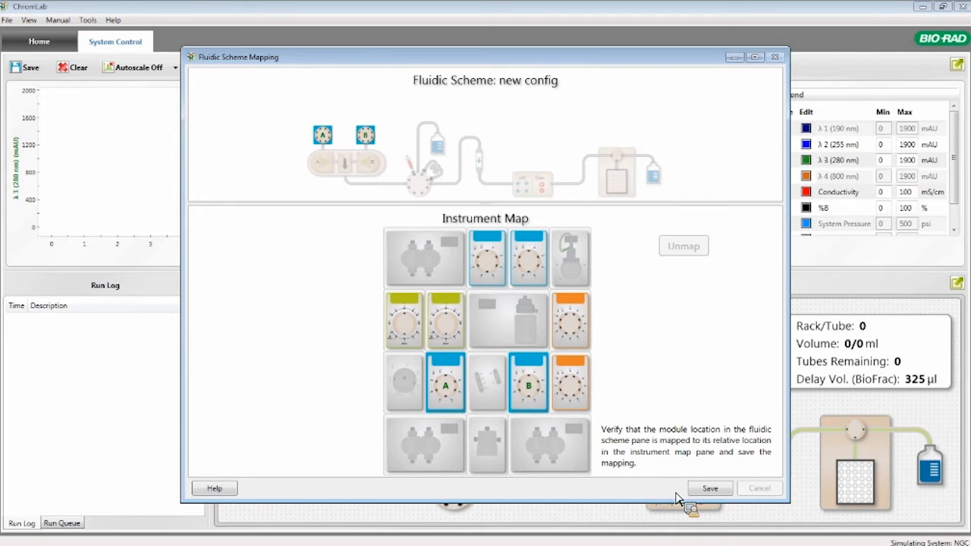
pyautogui.moveTo(677, 496); pyautogui.dragTo(328, 150)
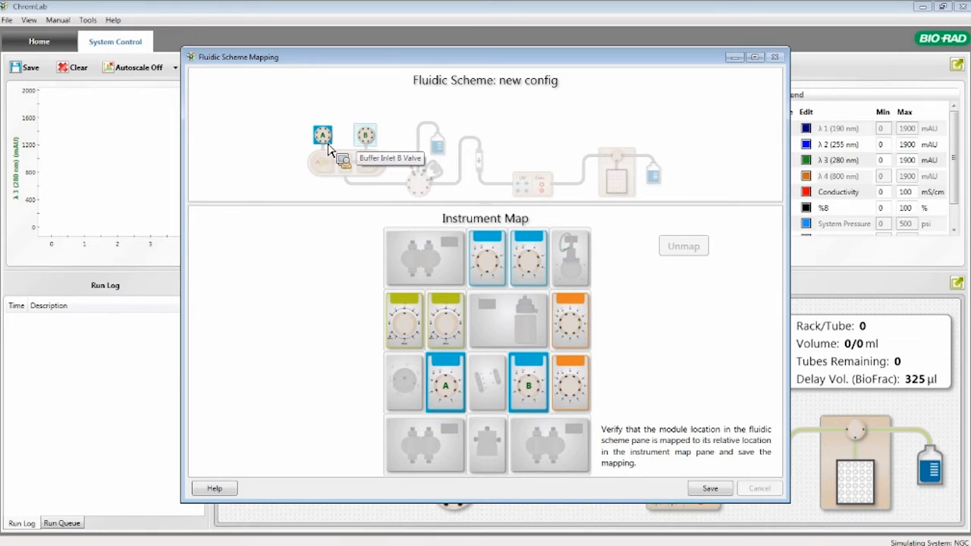
pyautogui.click(330, 143)
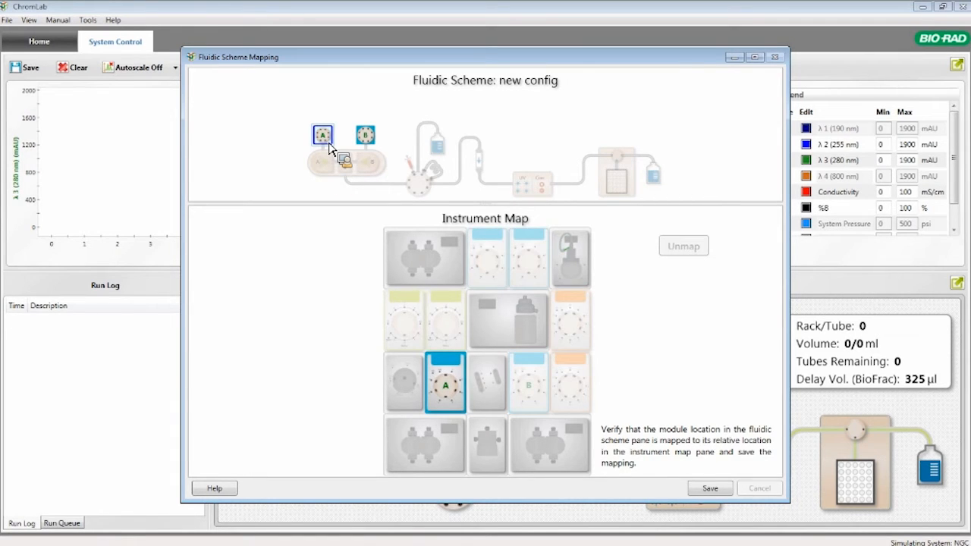
pyautogui.moveTo(330, 146); pyautogui.dragTo(442, 387)
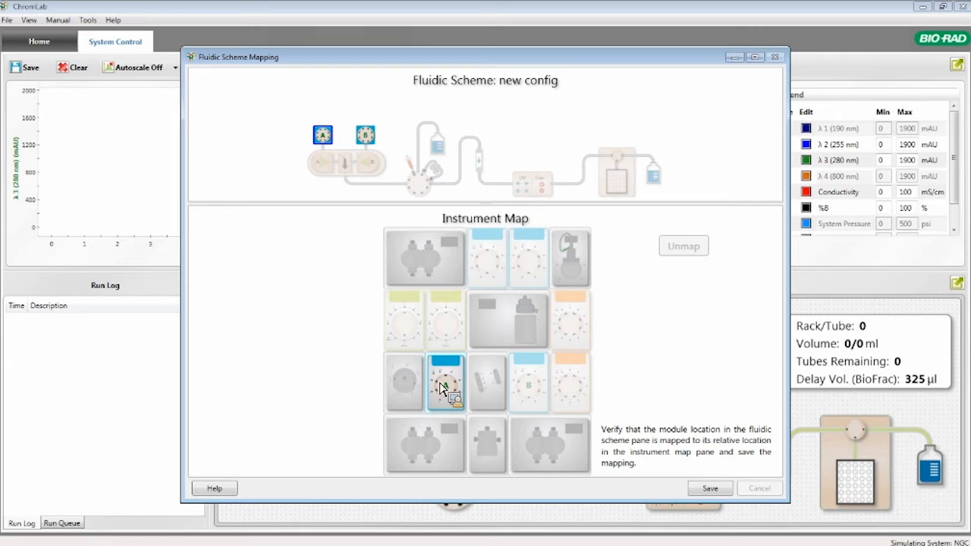
pyautogui.moveTo(442, 387); pyautogui.dragTo(444, 387)
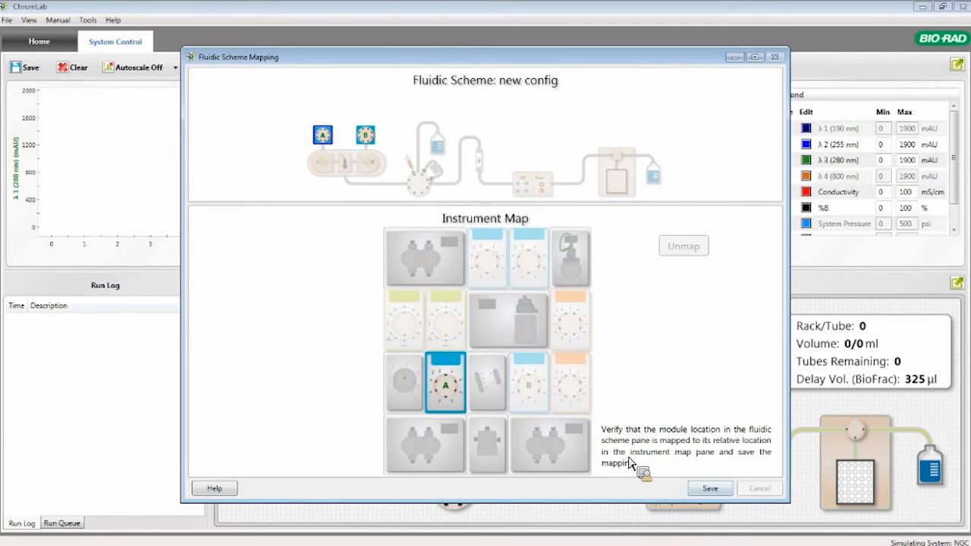
pyautogui.click(708, 488)
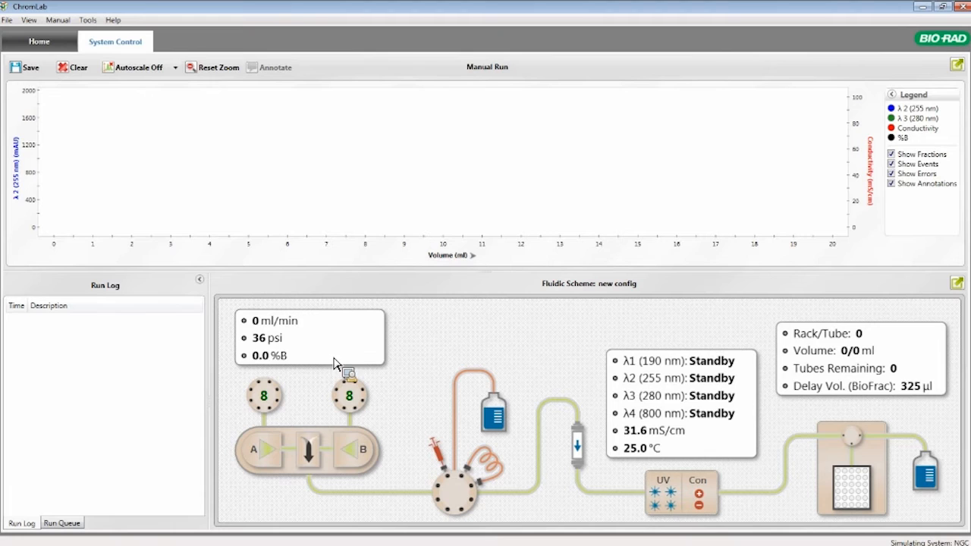
# Examine the wavelength and lamp settings of the Multi Wave Detector, then close them
pyautogui.click(693, 502)
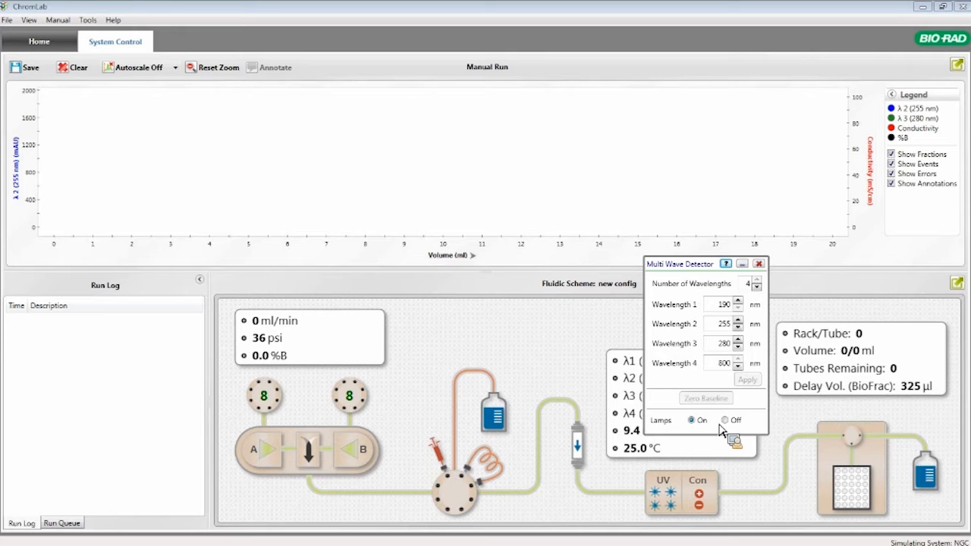
pyautogui.click(759, 263)
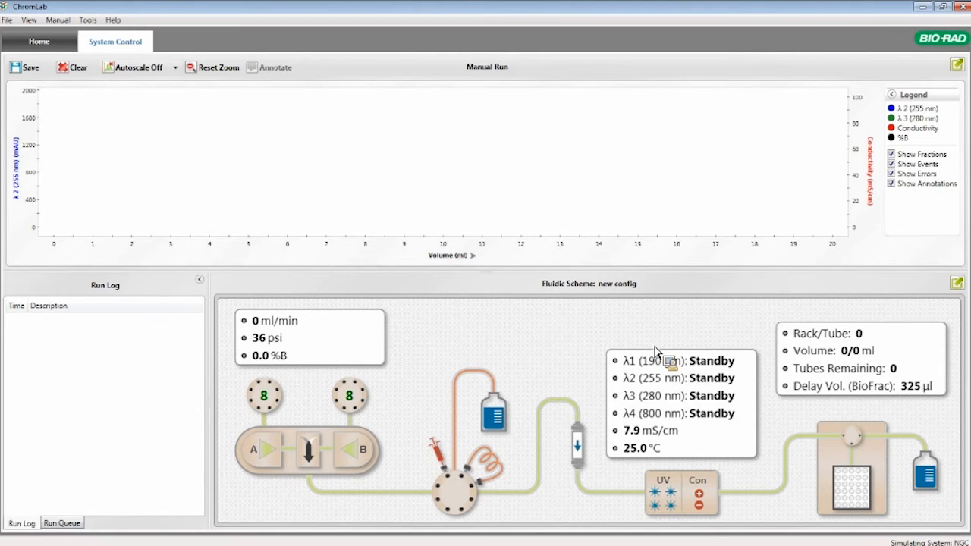
# Set the system pump's flow rate to 1 ml/min, start the pump, and move its settings window off the scheme
pyautogui.click(321, 455)
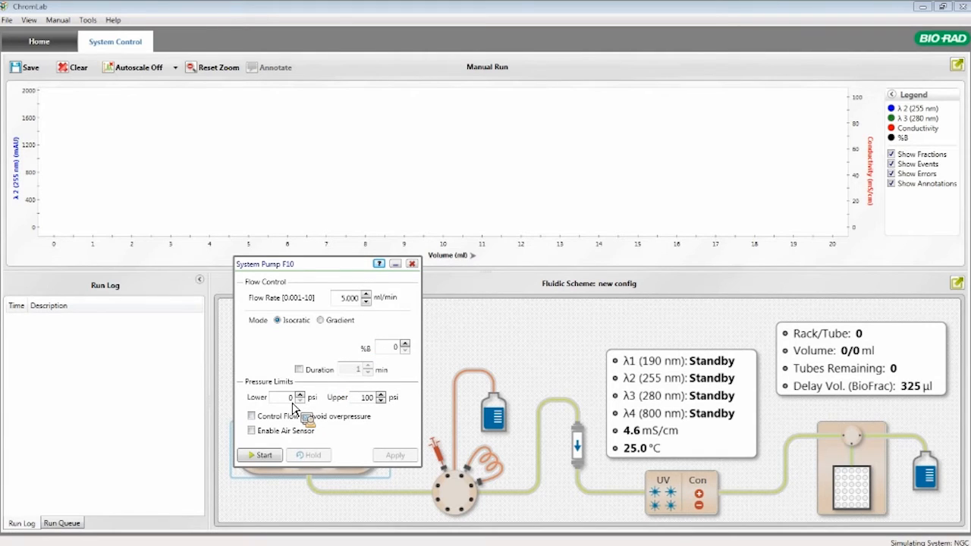
pyautogui.doubleClick(348, 297)
pyautogui.write('1')
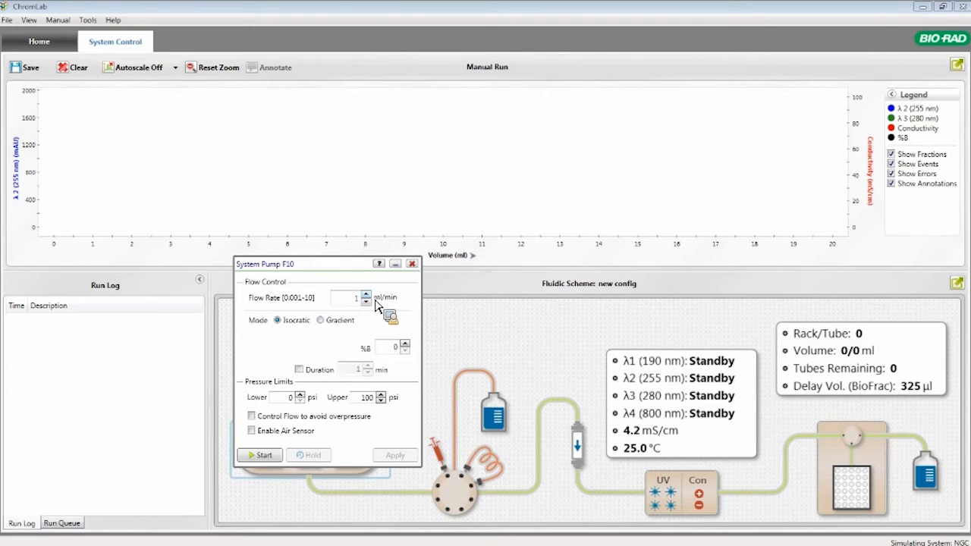
pyautogui.click(264, 457)
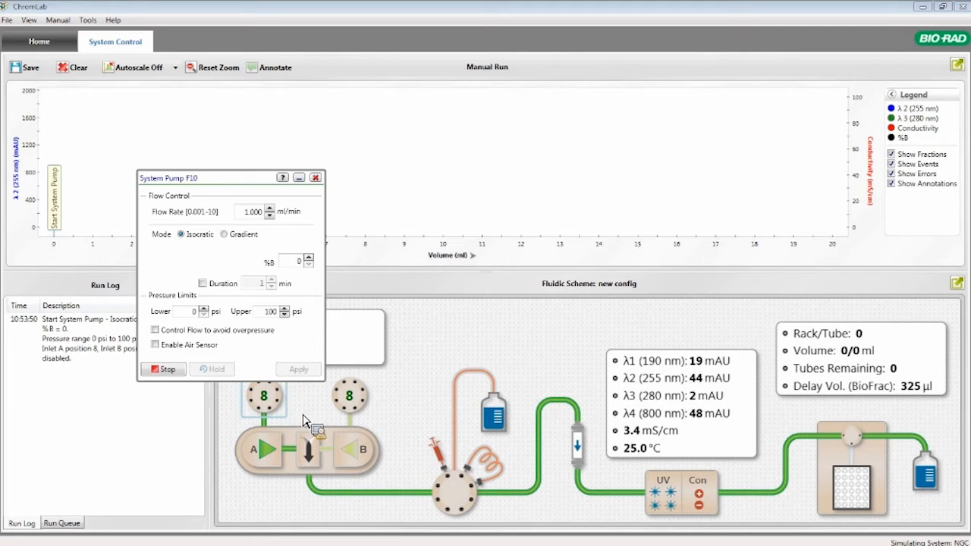
pyautogui.moveTo(258, 179); pyautogui.dragTo(237, 142)
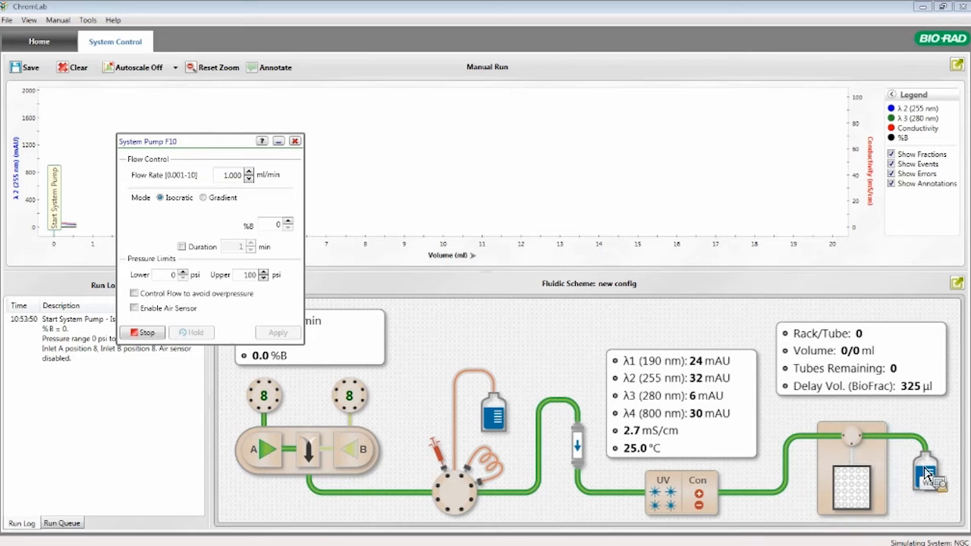
# Apply a flow rate of 5 ml/min to the running system pump
pyautogui.moveTo(216, 143); pyautogui.dragTo(487, 271)
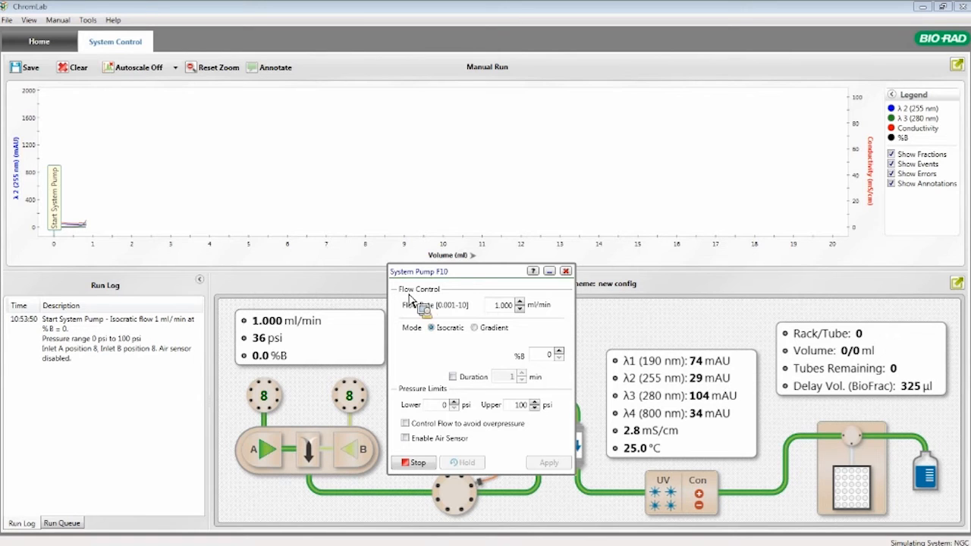
pyautogui.moveTo(433, 276); pyautogui.dragTo(302, 288)
pyautogui.doubleClick(367, 296)
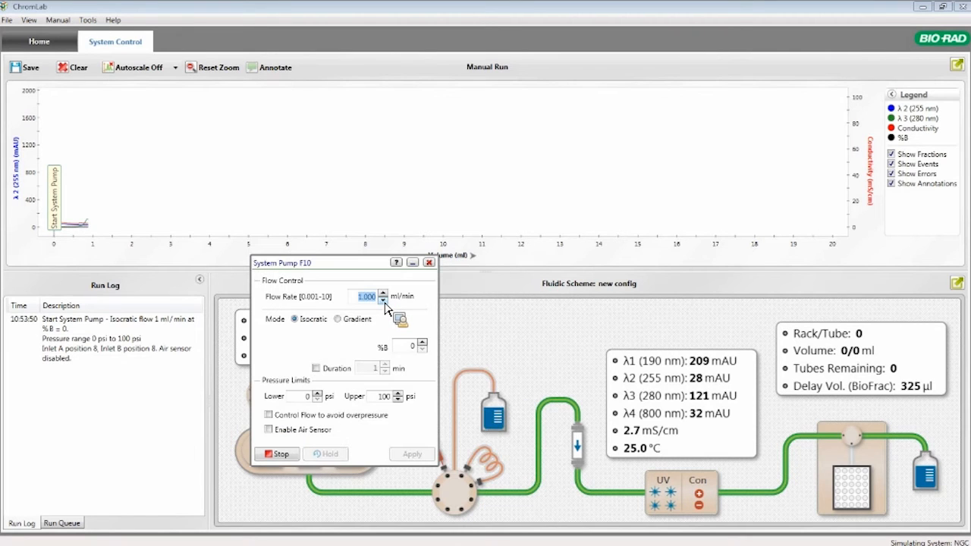
pyautogui.write('5')
pyautogui.click(410, 455)
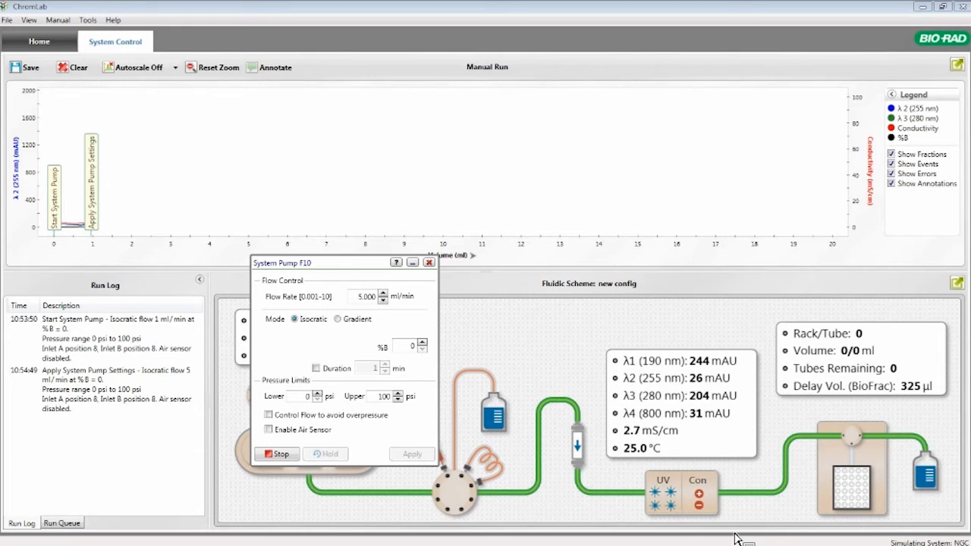
# Start fraction collection and move the fraction collector window off the chromatogram legend
pyautogui.click(832, 488)
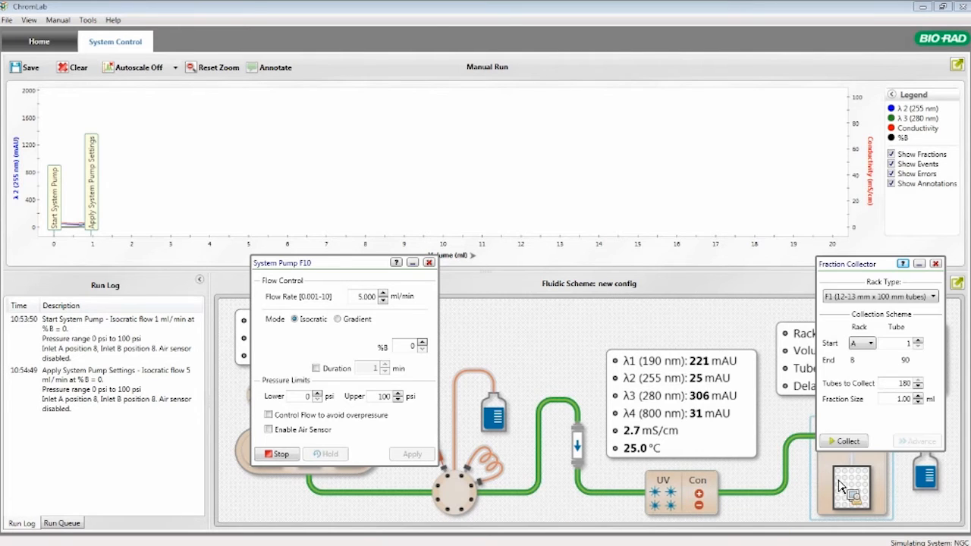
pyautogui.click(861, 446)
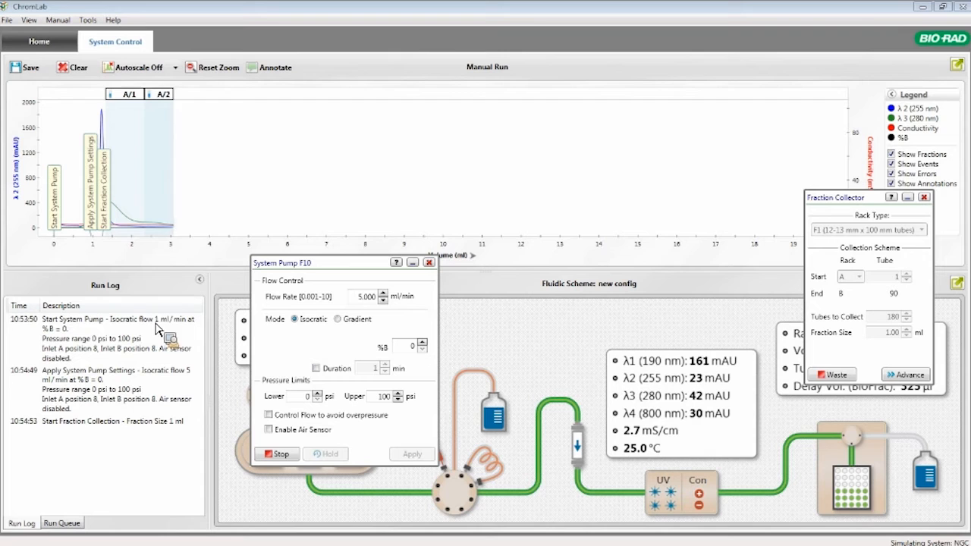
pyautogui.moveTo(144, 220)
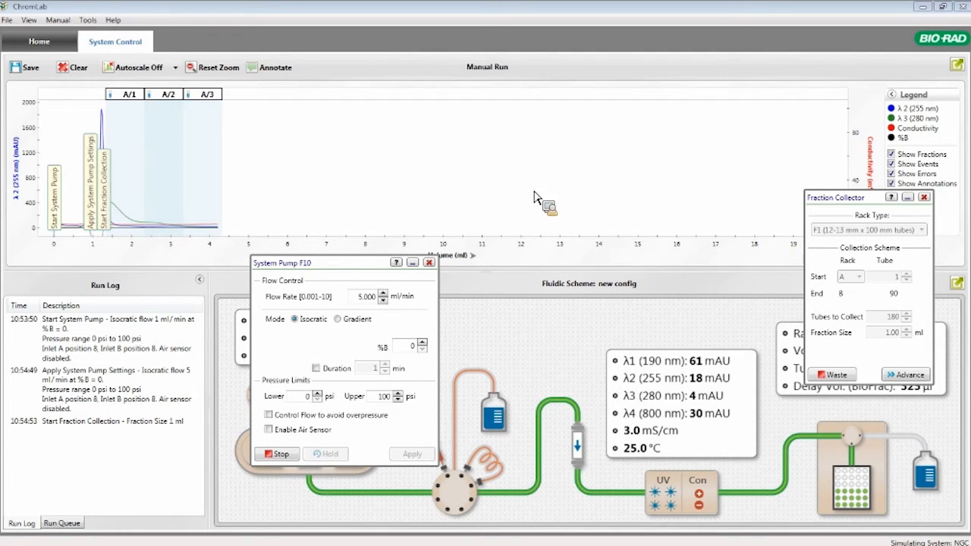
pyautogui.moveTo(826, 196); pyautogui.dragTo(827, 315)
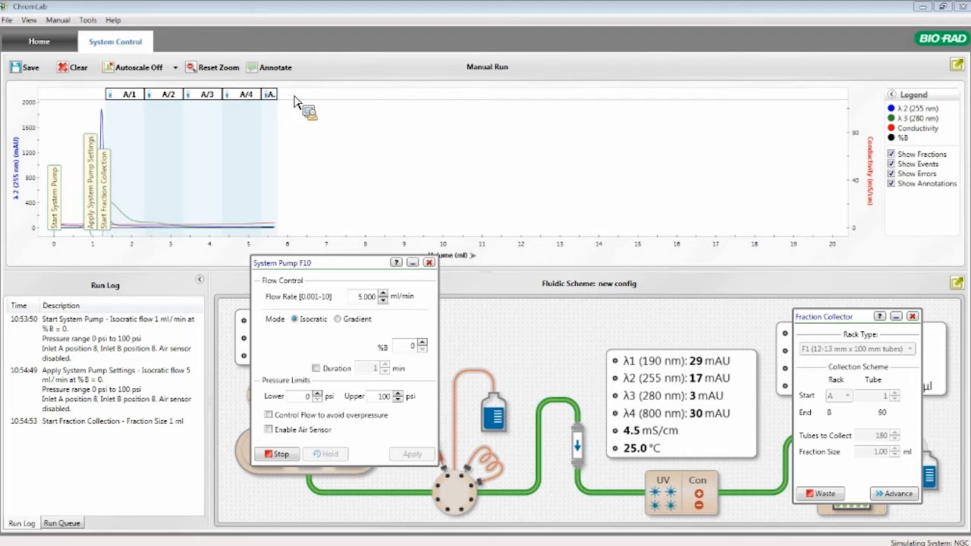
# Add an annotation titled "test" to the chromatogram at about 4.86 ml and save it
pyautogui.click(284, 70)
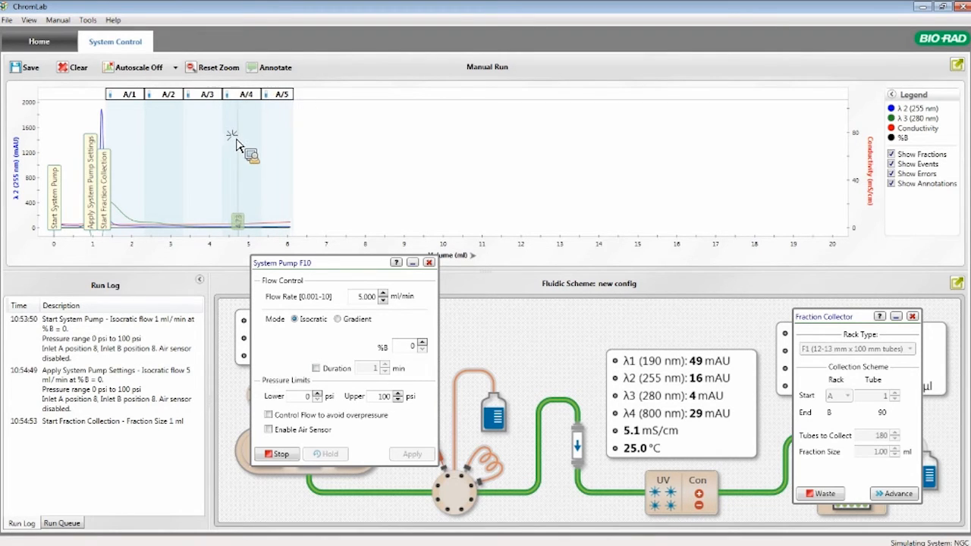
pyautogui.click(243, 140)
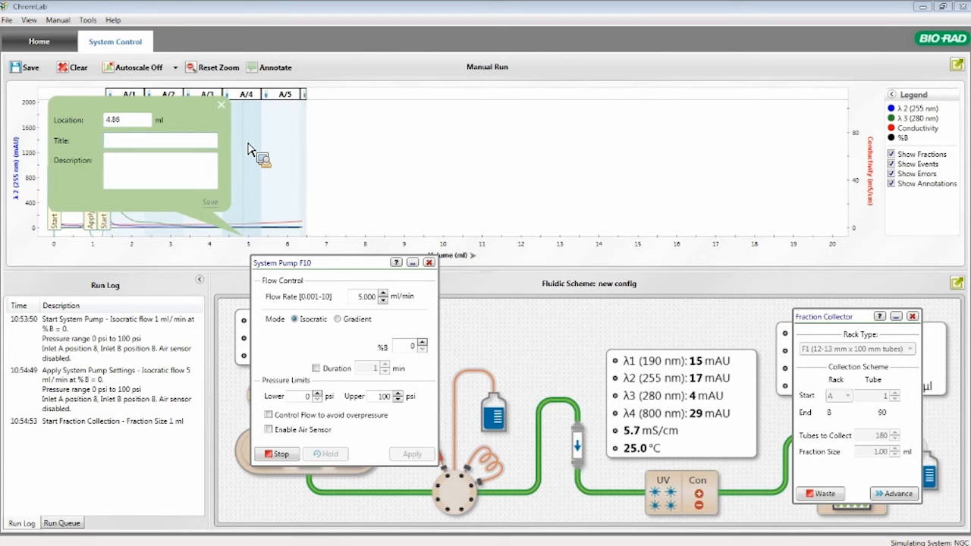
pyautogui.write('test')
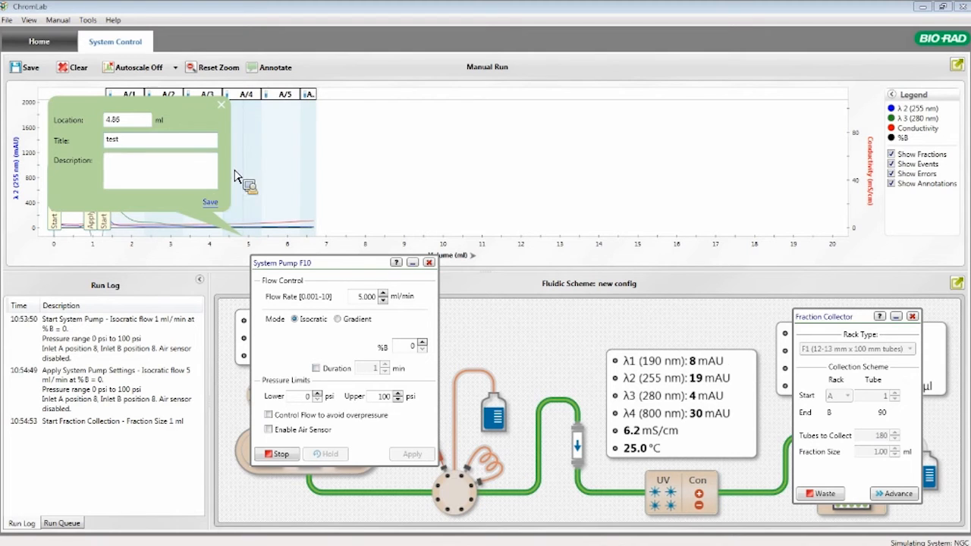
pyautogui.click(210, 202)
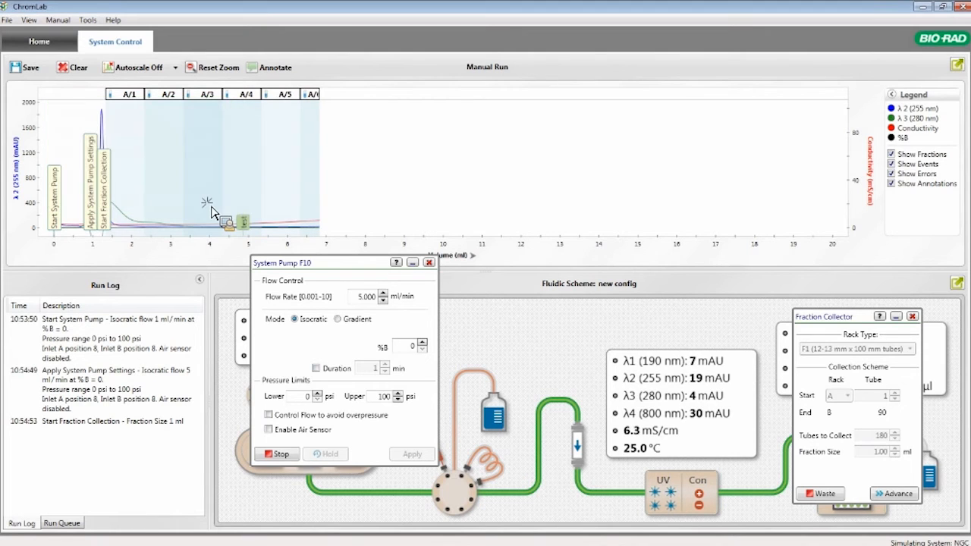
# Remove the "test" annotation from the chromatogram and set the trace scaling to Autoscale Off
pyautogui.click(247, 229)
pyautogui.moveTo(249, 230); pyautogui.dragTo(191, 212)
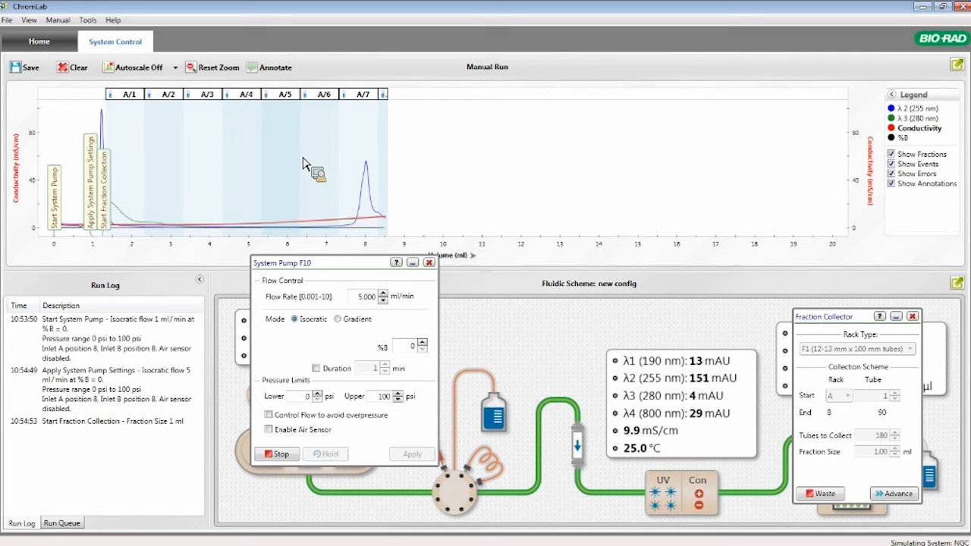
pyautogui.click(161, 72)
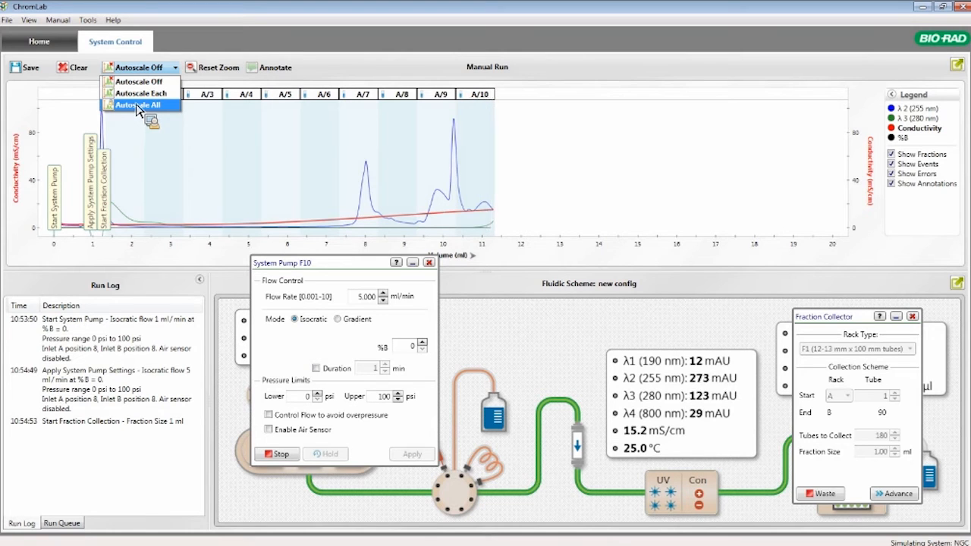
pyautogui.click(140, 81)
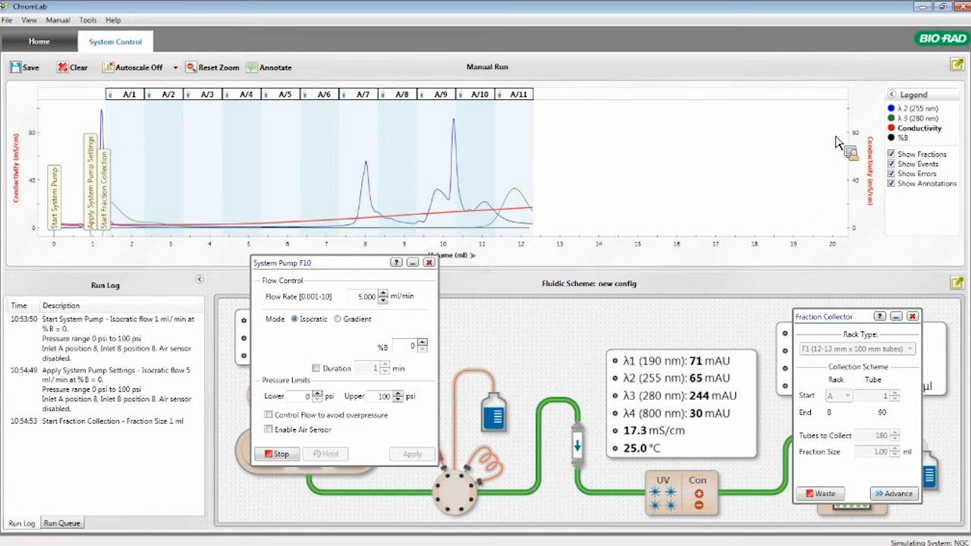
# Exclude the λ2 (255 nm) trace from the chromatogram using the expanded legend, and collapse the legend again
pyautogui.click(897, 97)
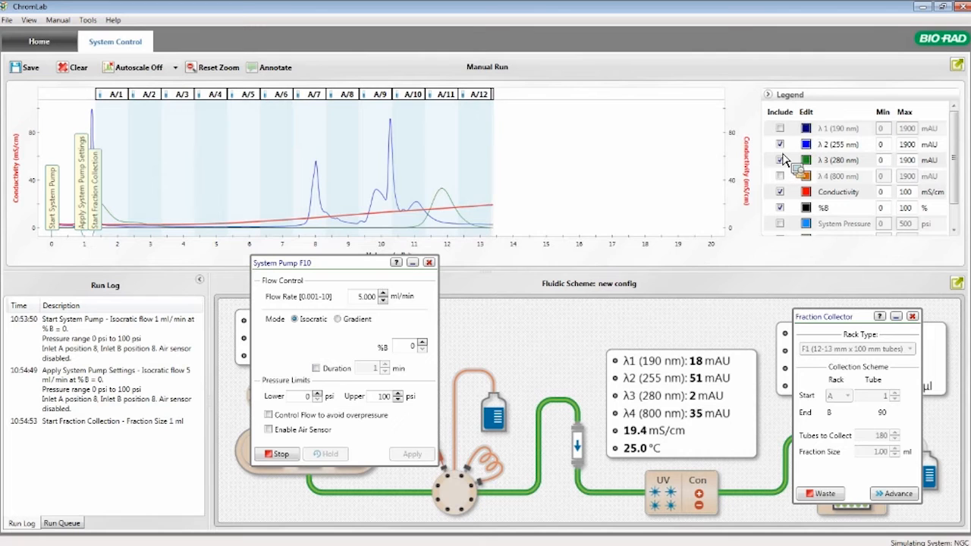
pyautogui.click(781, 144)
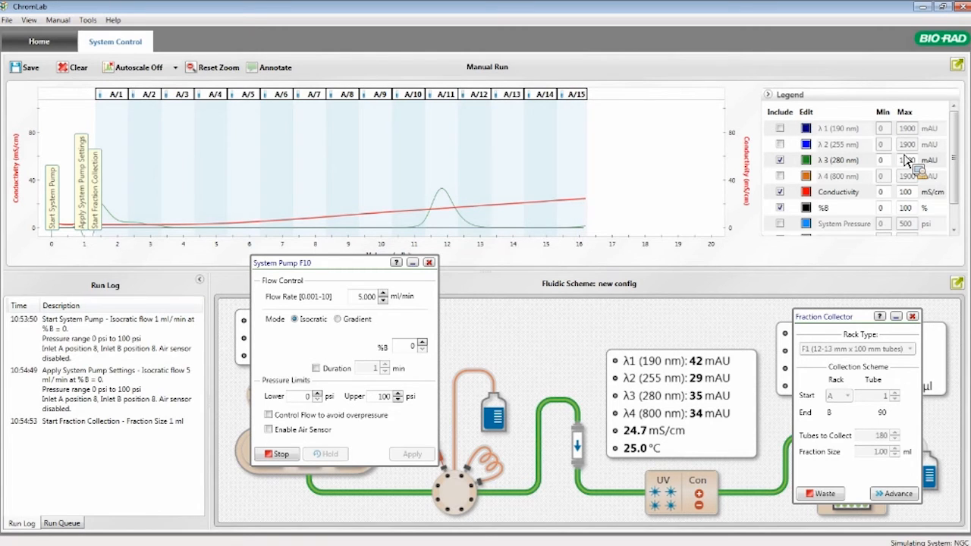
pyautogui.click(767, 95)
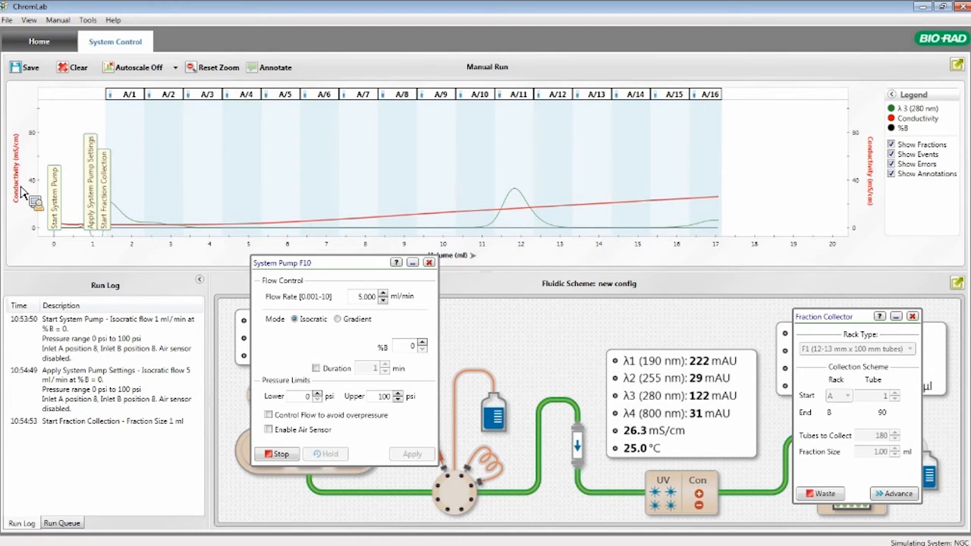
# Cycle the chromatogram's left axis through %B and λ3 (280 nm) back to Conductivity
pyautogui.click(25, 193)
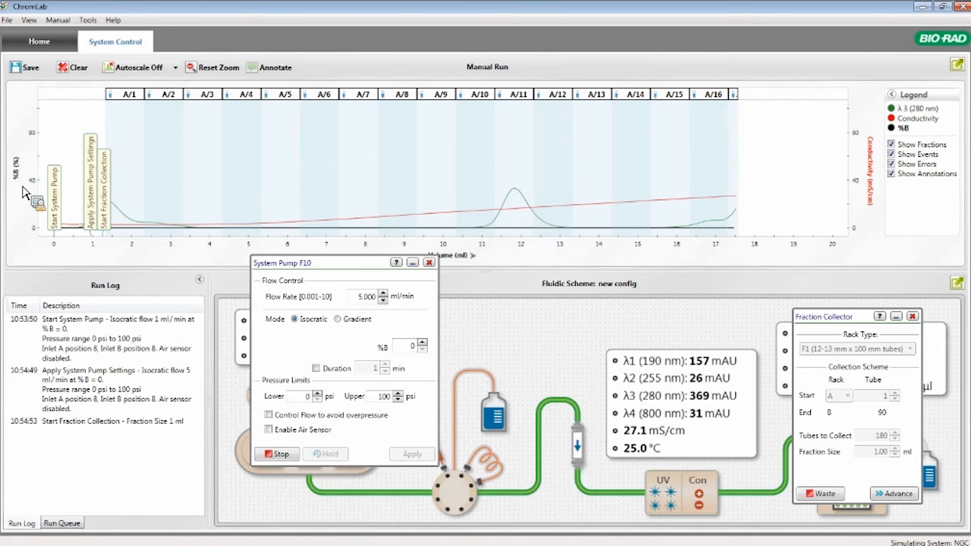
pyautogui.click(25, 195)
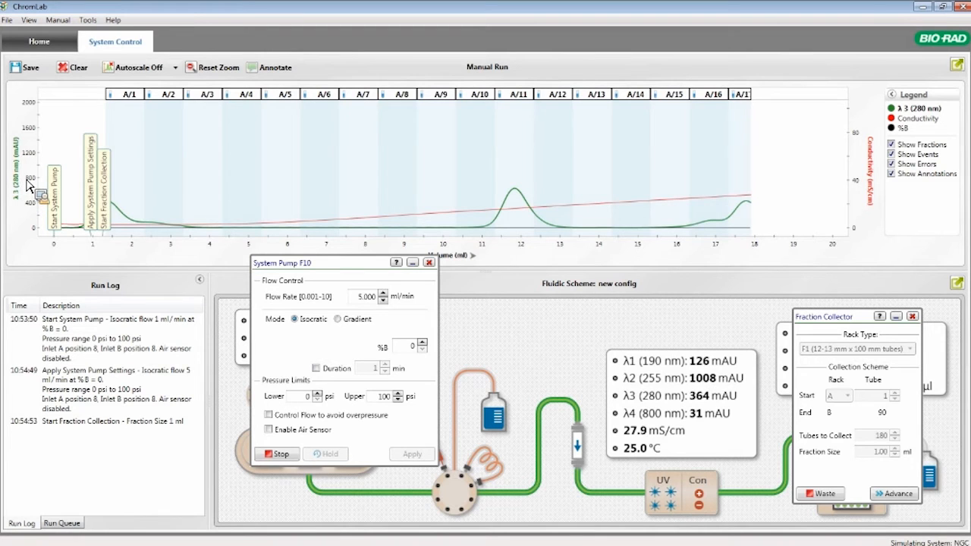
pyautogui.click(24, 186)
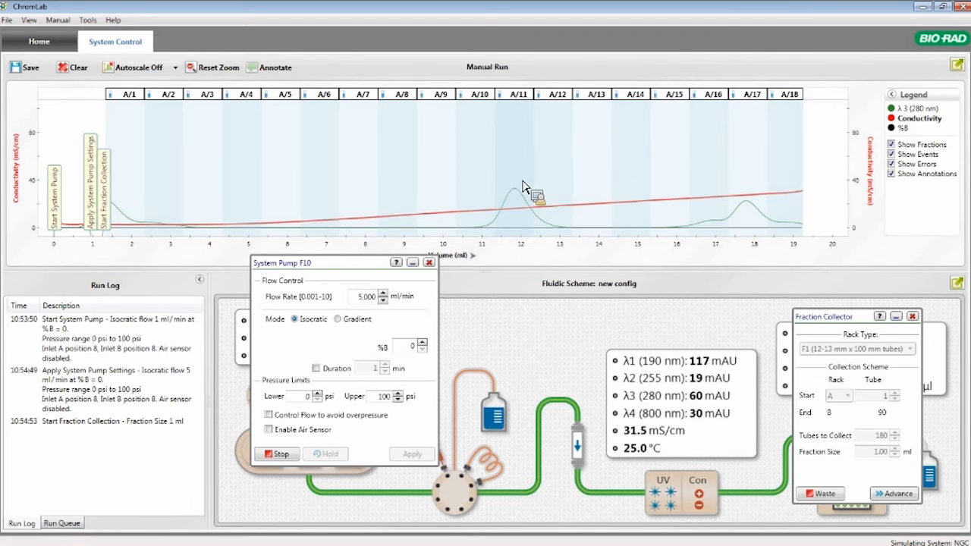
# Zoom in on the fraction A/11 peak in two stages, and restore the full chromatogram view
pyautogui.moveTo(442, 155); pyautogui.dragTo(662, 279)
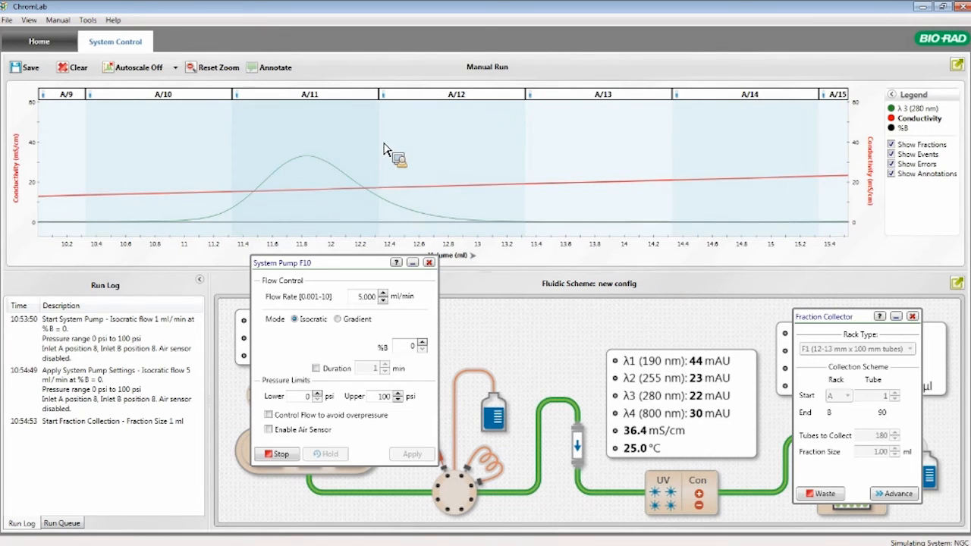
pyautogui.moveTo(151, 120); pyautogui.dragTo(446, 296)
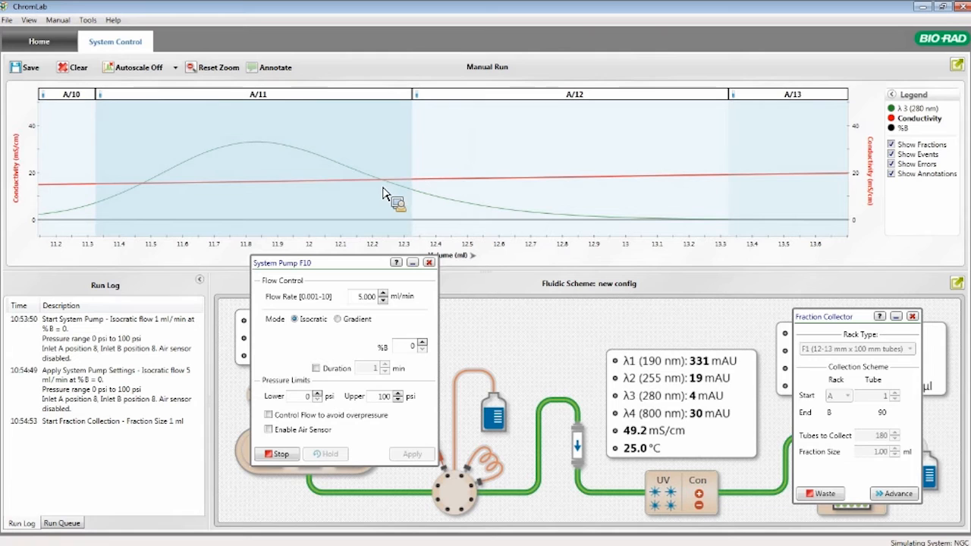
pyautogui.rightClick(308, 181)
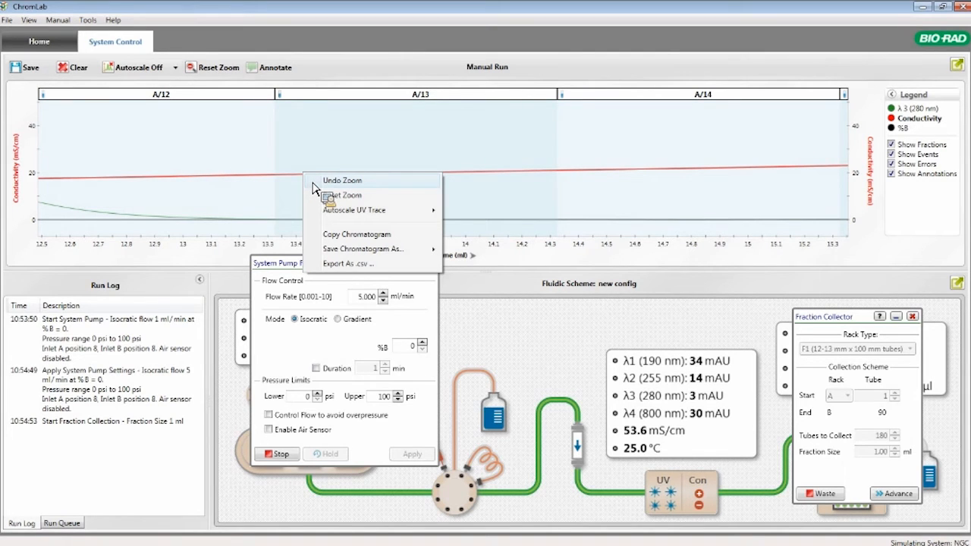
pyautogui.click(315, 183)
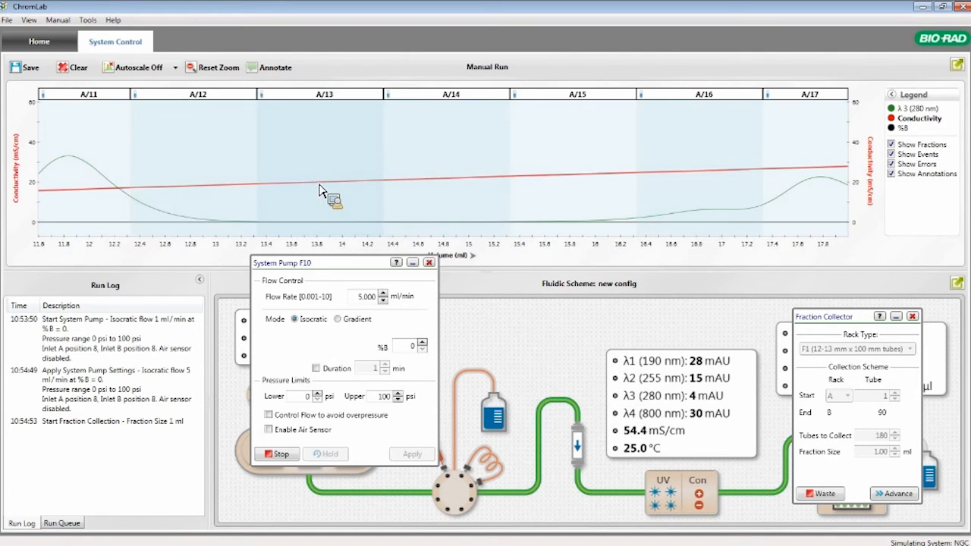
pyautogui.rightClick(264, 172)
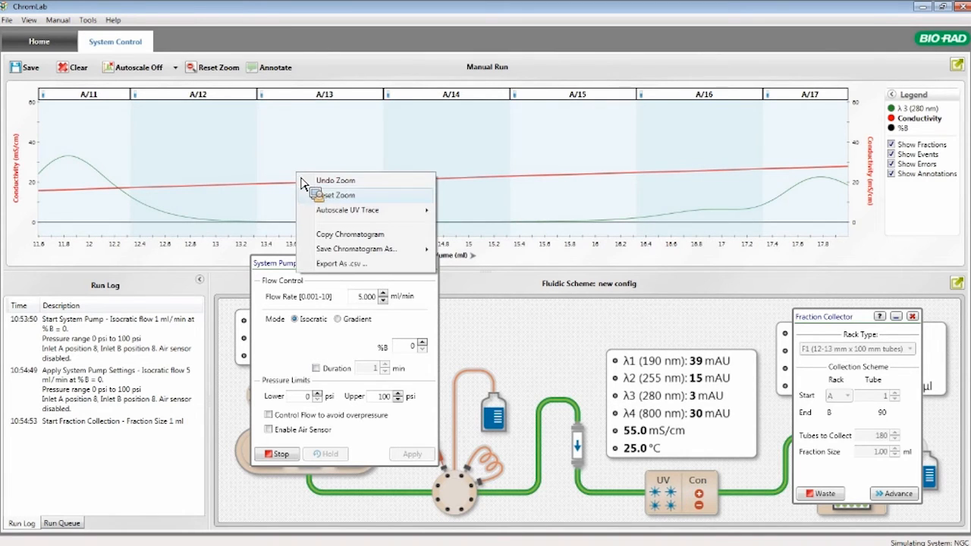
pyautogui.click(273, 191)
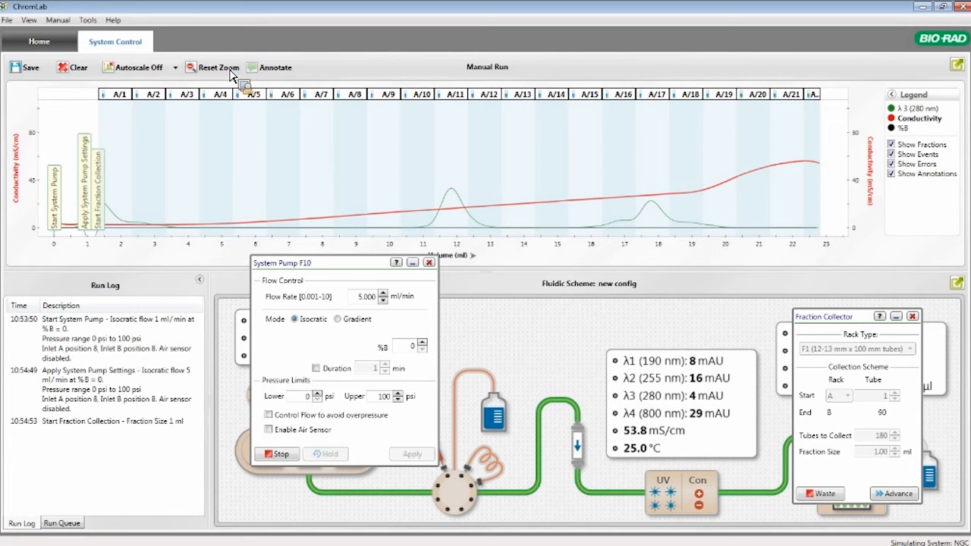
# Stop the system pump and divert the fraction collector's flow to waste
pyautogui.click(278, 453)
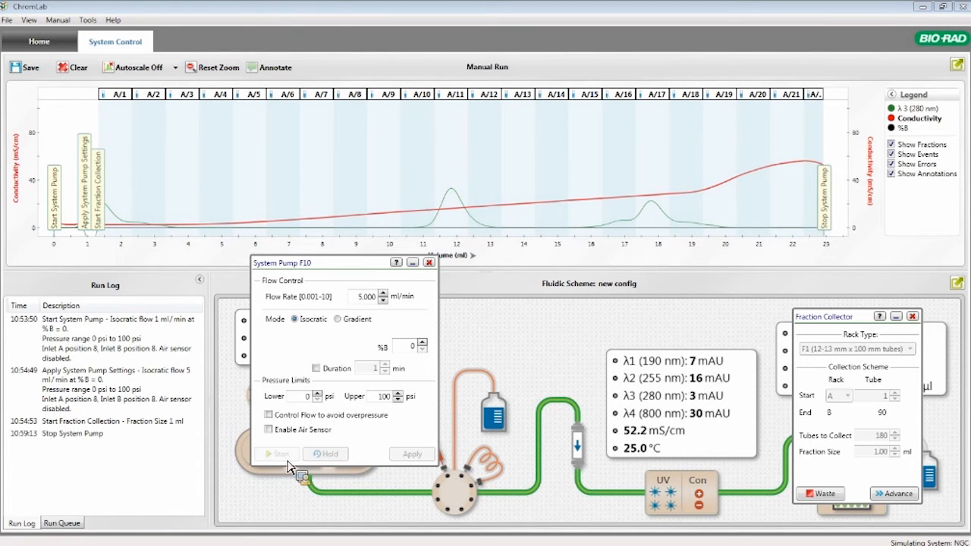
pyautogui.click(824, 495)
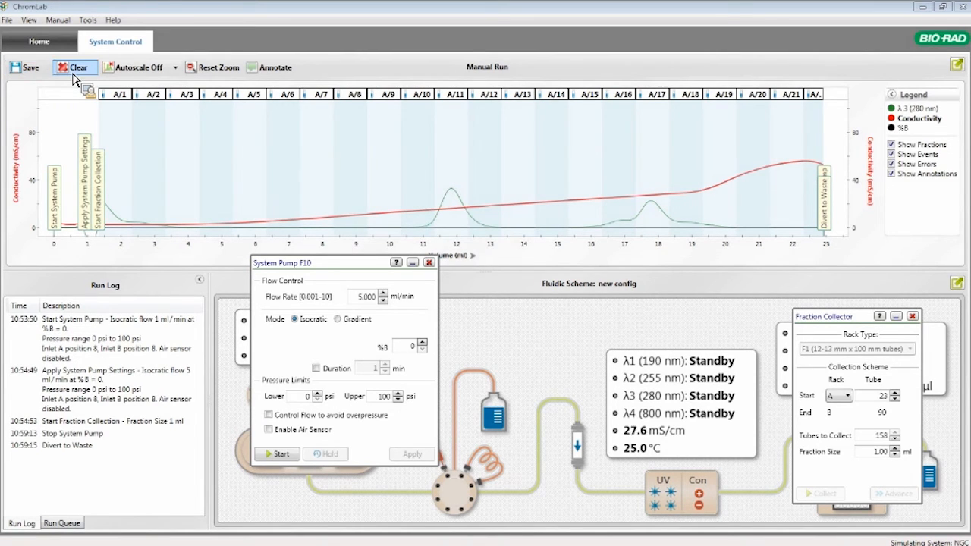
# Clear the manual run data from the chromatogram and run log without saving it
pyautogui.click(74, 73)
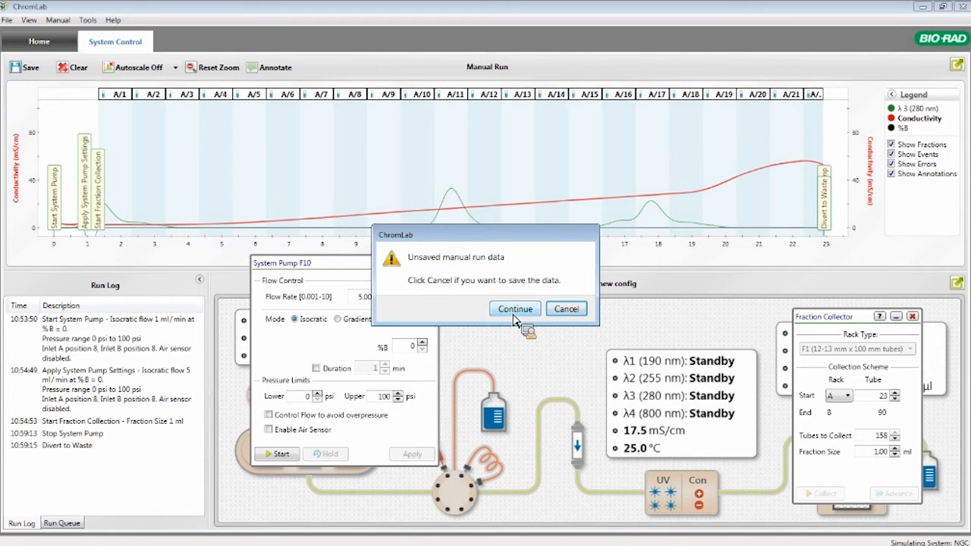
pyautogui.click(513, 312)
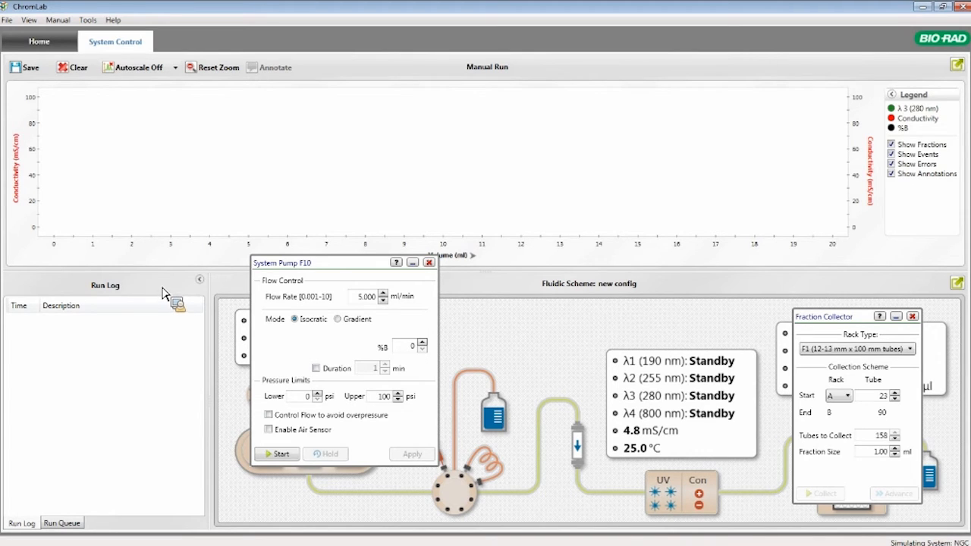
# Open the calibration tool, view the available calibration types with pH selected, and close it without calibrating
pyautogui.click(39, 47)
pyautogui.click(94, 21)
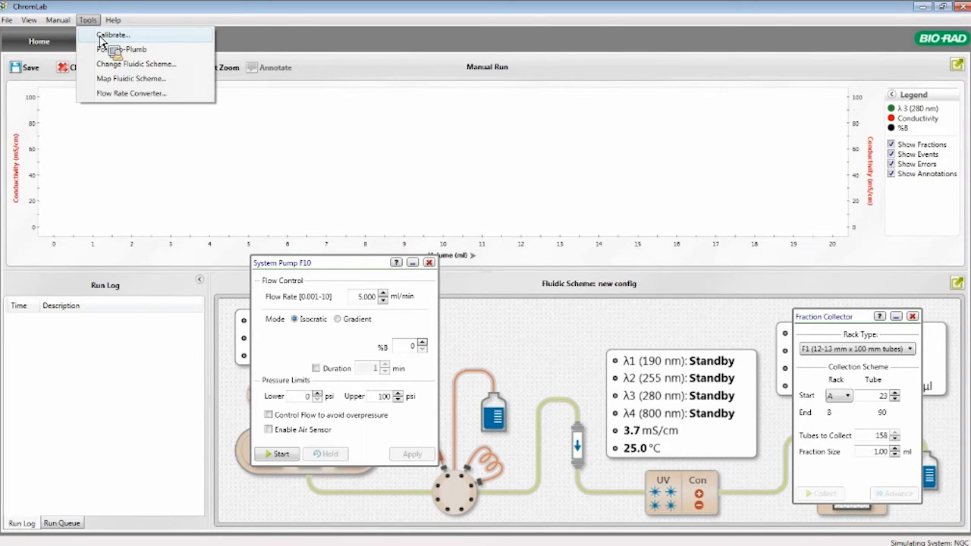
pyautogui.click(101, 35)
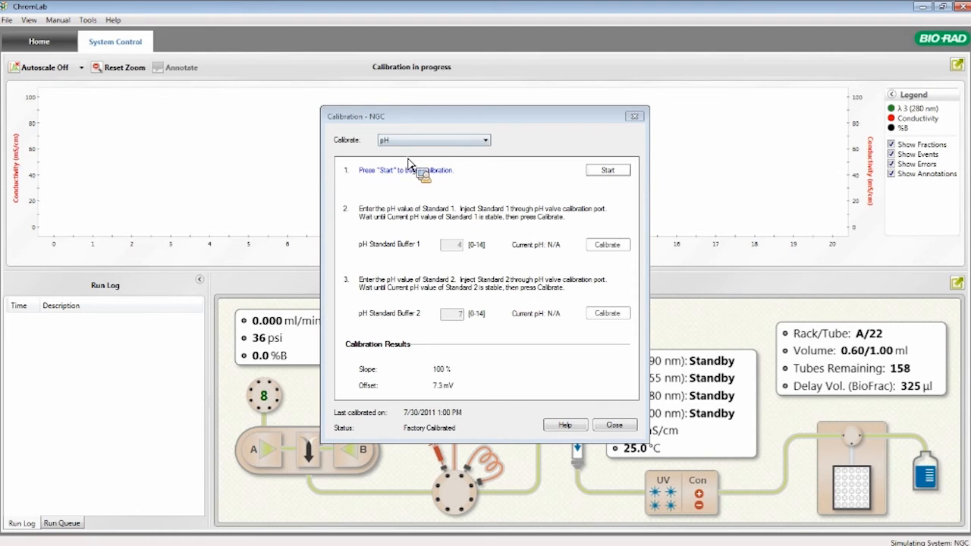
pyautogui.moveTo(450, 121); pyautogui.dragTo(402, 115)
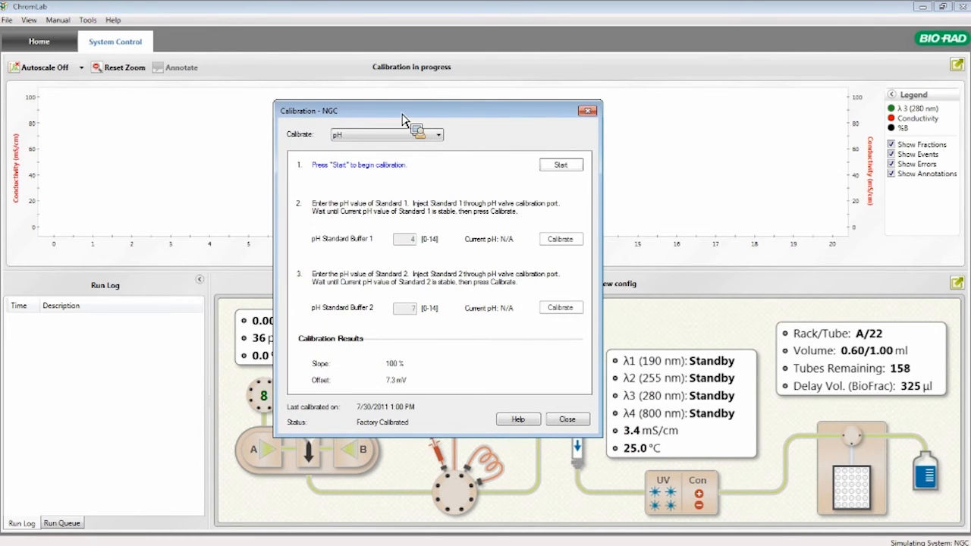
pyautogui.click(426, 137)
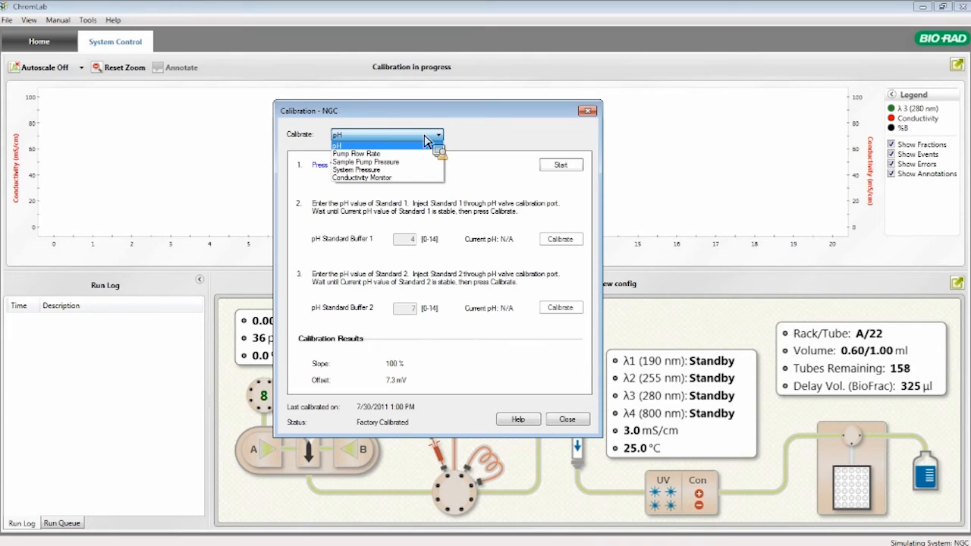
pyautogui.click(432, 136)
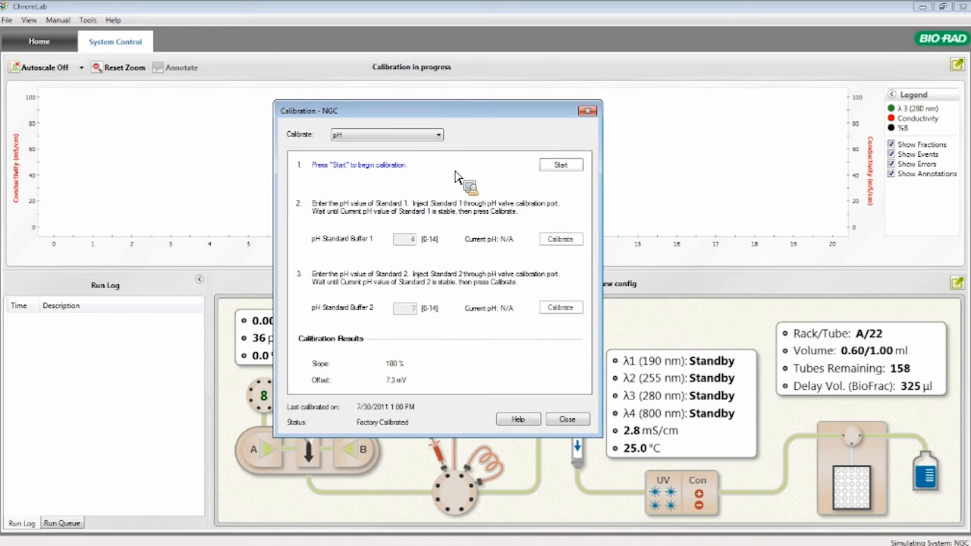
pyautogui.click(570, 423)
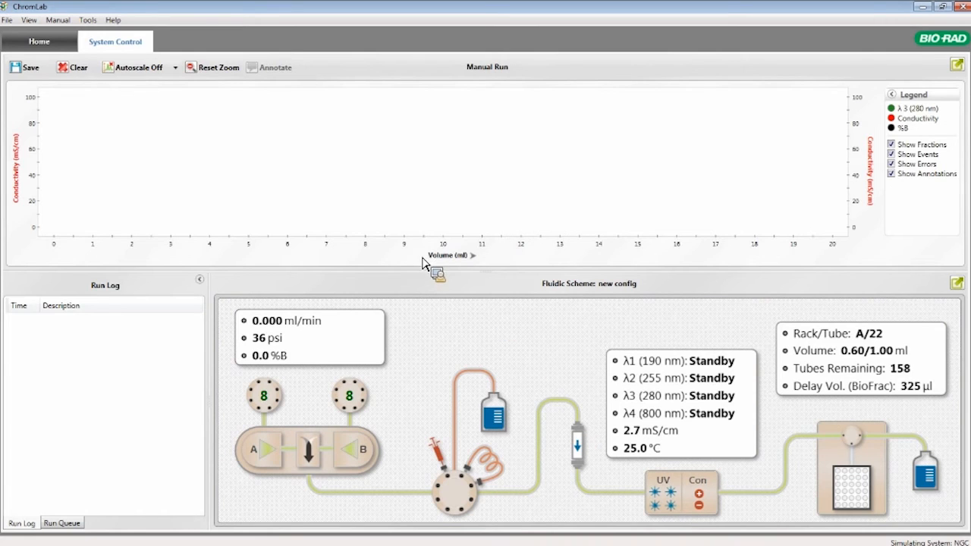
# View the Flow Rate Converter's column diameter and flow rate fields, and close the converter
pyautogui.click(87, 21)
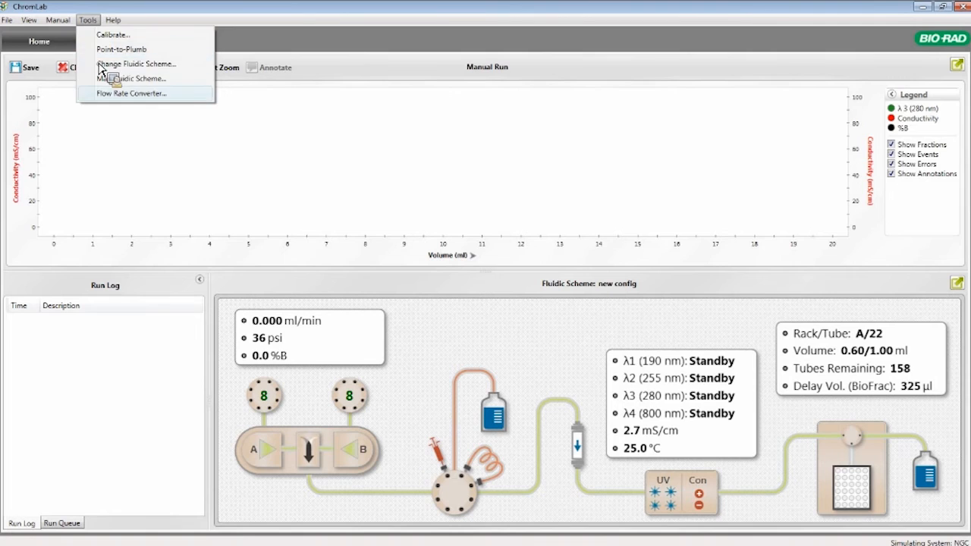
pyautogui.click(117, 94)
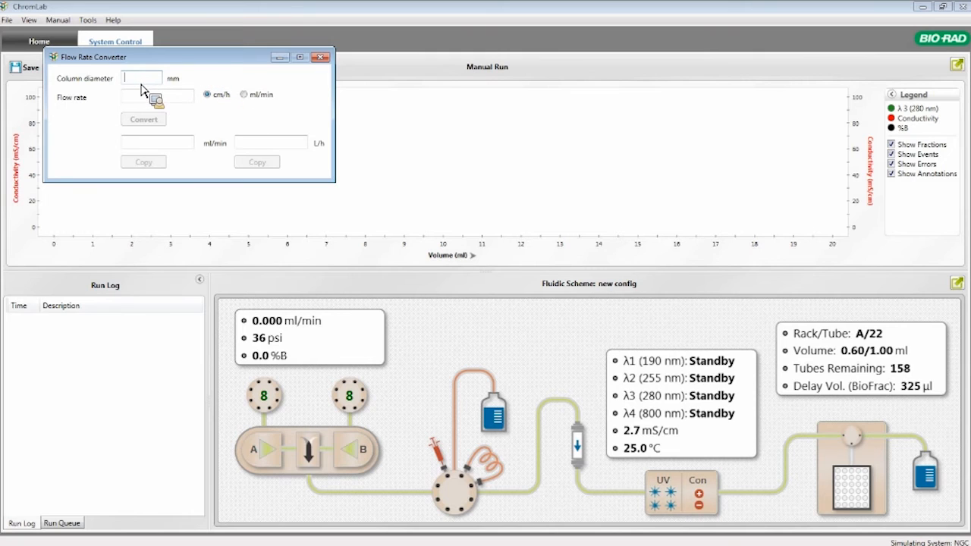
pyautogui.click(322, 58)
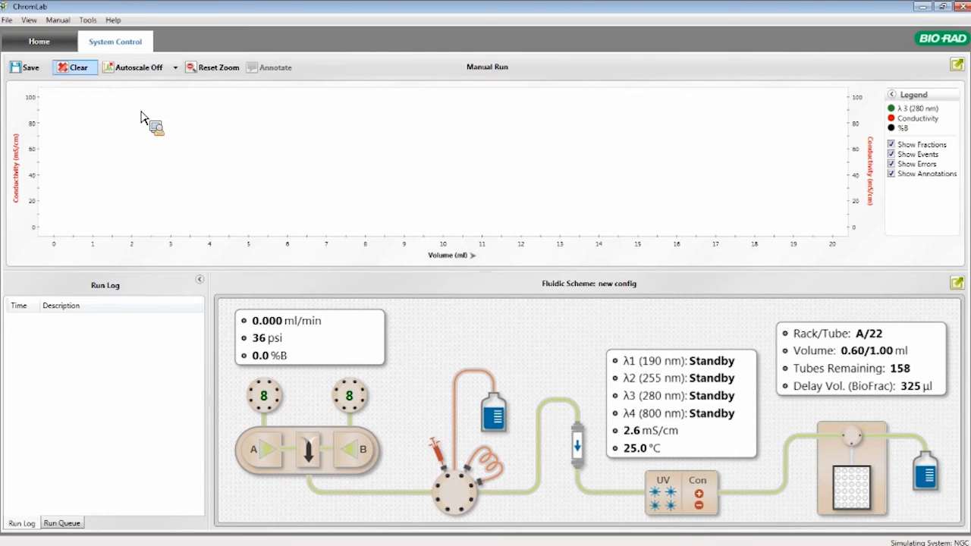
# View the scheme in Point-to-Plumb mode, highlight the tubing between the injection valve and the column, and exit the mode
pyautogui.click(88, 21)
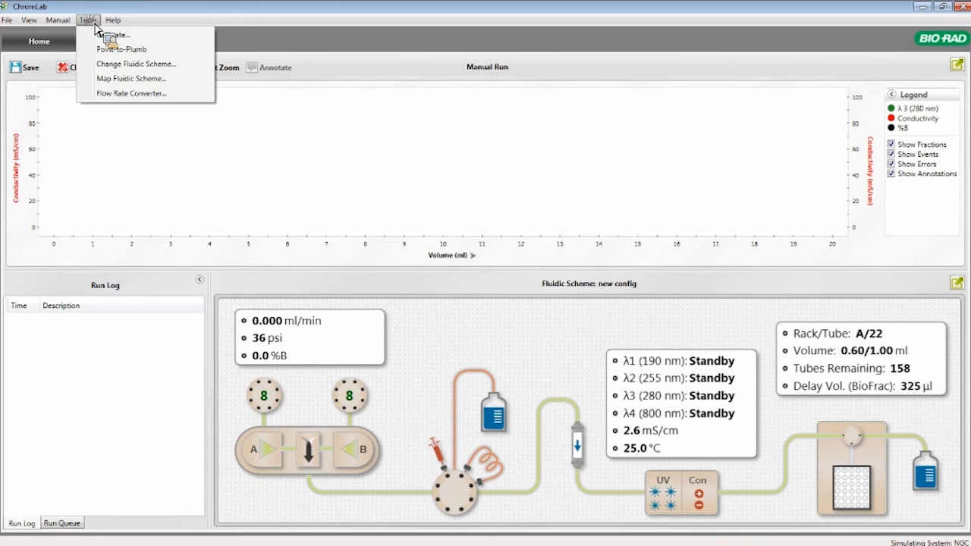
pyautogui.click(121, 52)
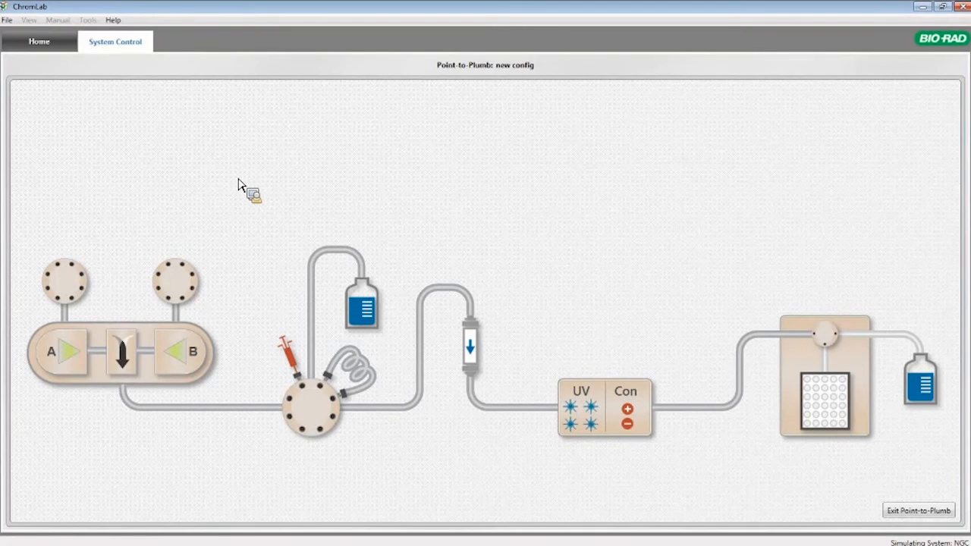
pyautogui.click(422, 362)
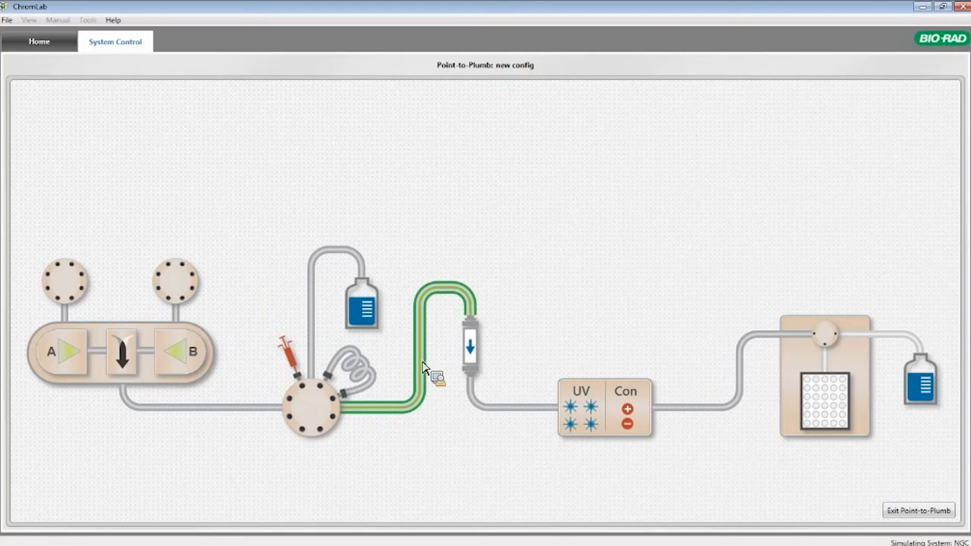
pyautogui.click(901, 511)
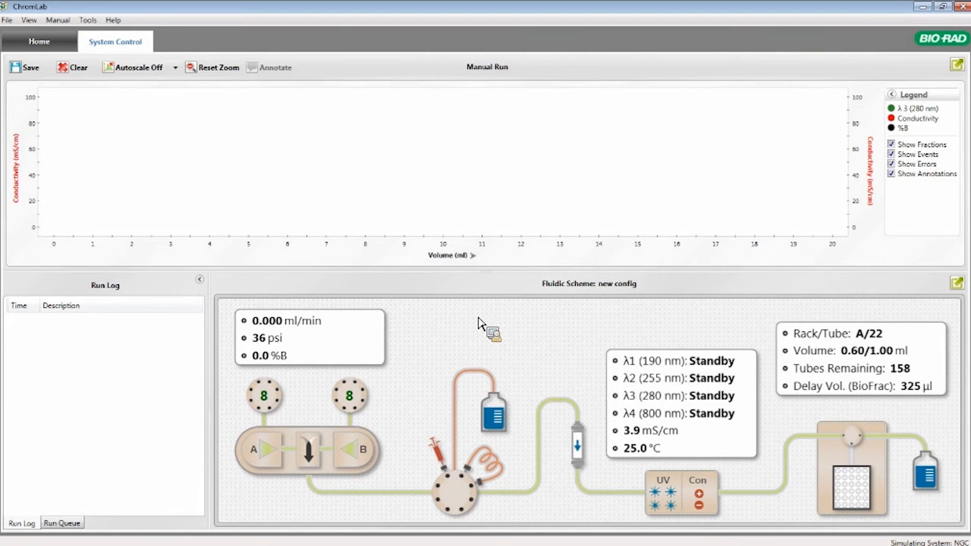
# Return to the Home screen with the method template options
pyautogui.click(65, 47)
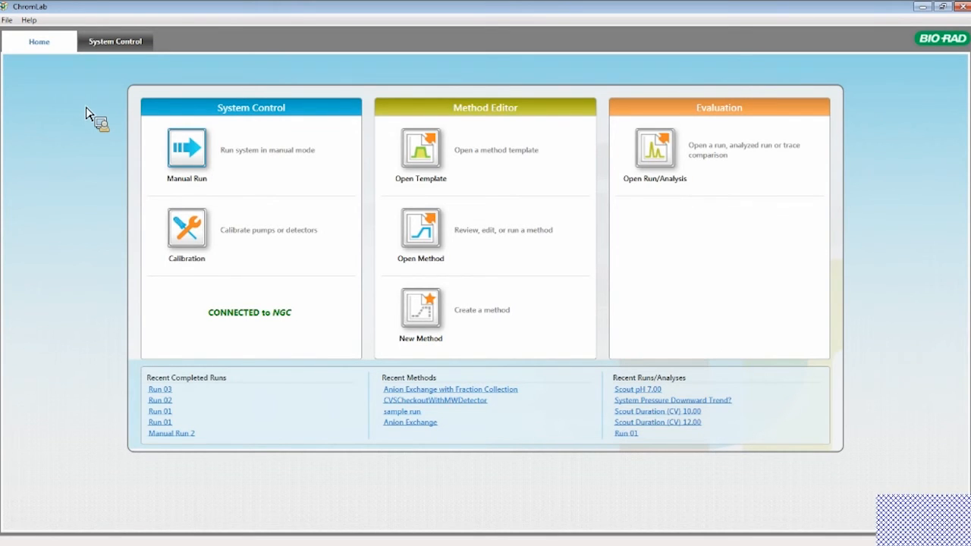
pyautogui.moveTo(407, 220); pyautogui.dragTo(474, 205)
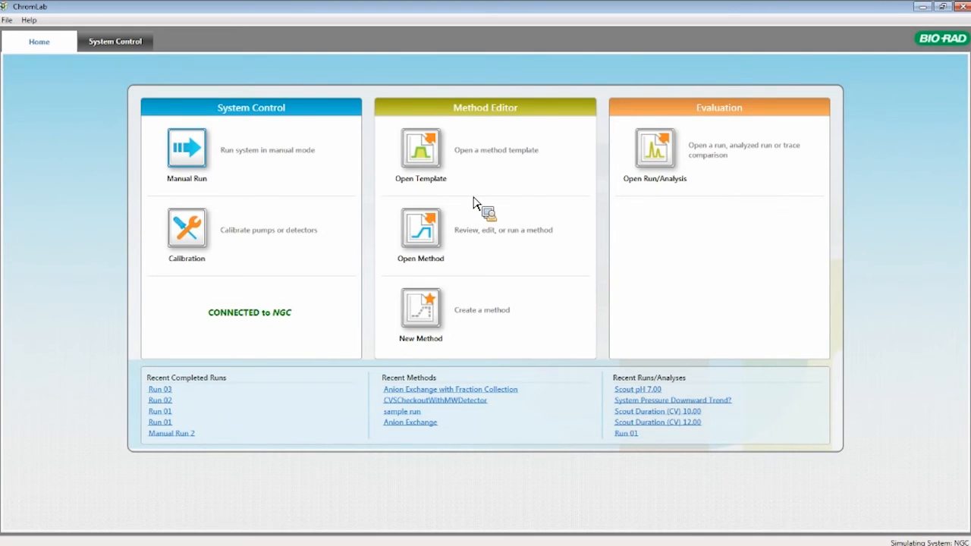
pyautogui.moveTo(474, 203); pyautogui.dragTo(427, 161)
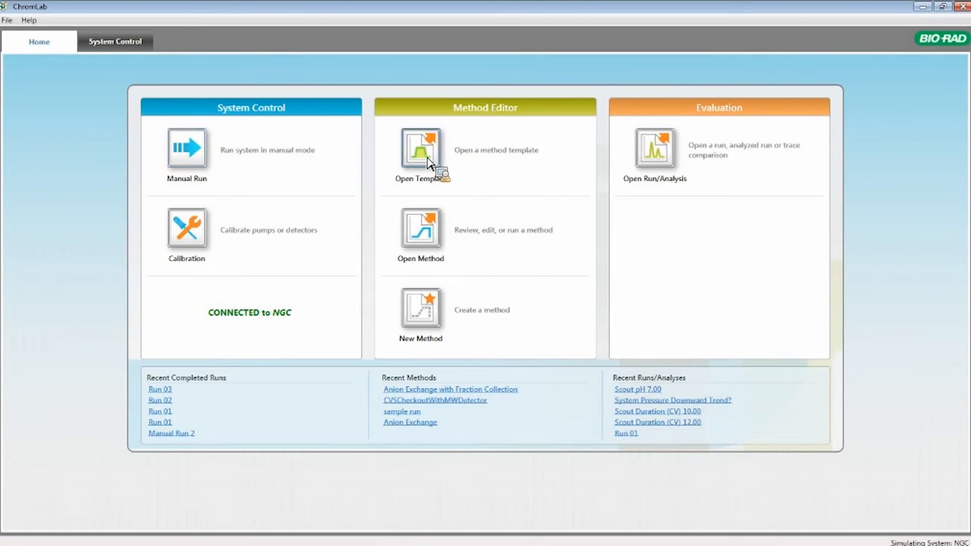
# Read the notes for the Anion Exchange method template and open that template
pyautogui.click(427, 161)
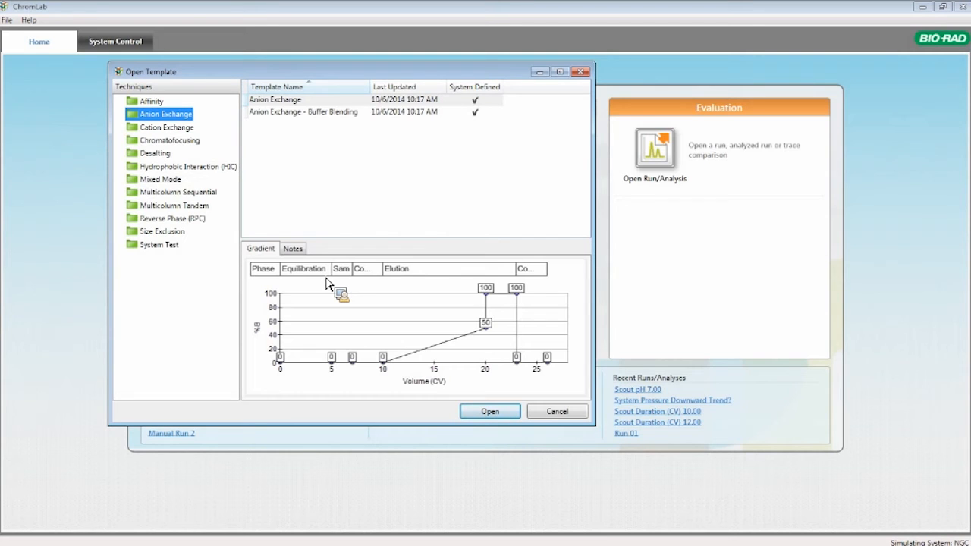
pyautogui.click(293, 248)
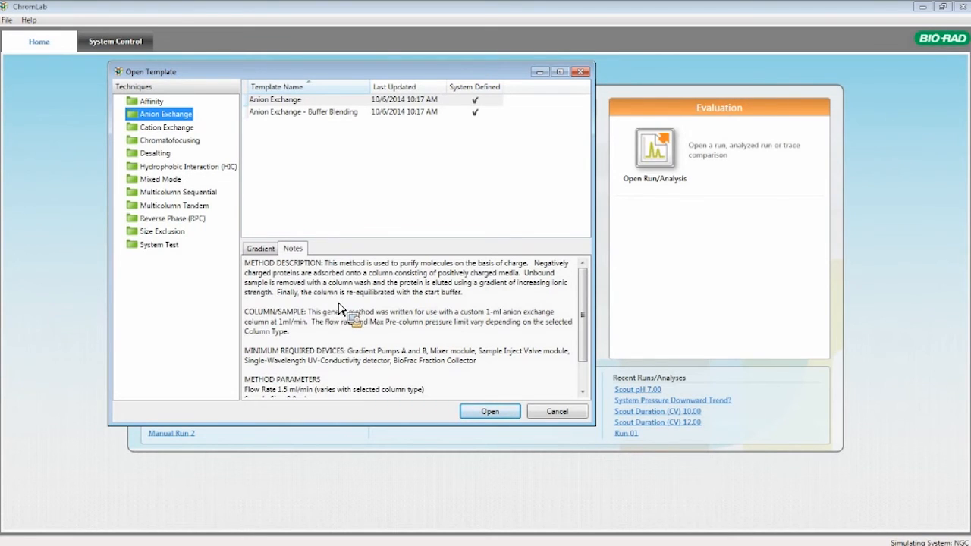
pyautogui.click(296, 104)
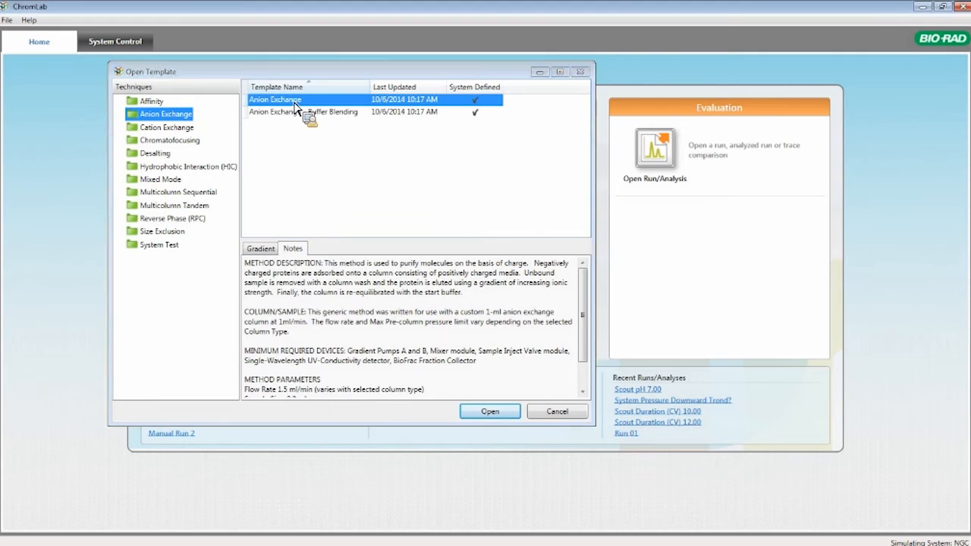
pyautogui.doubleClick(295, 104)
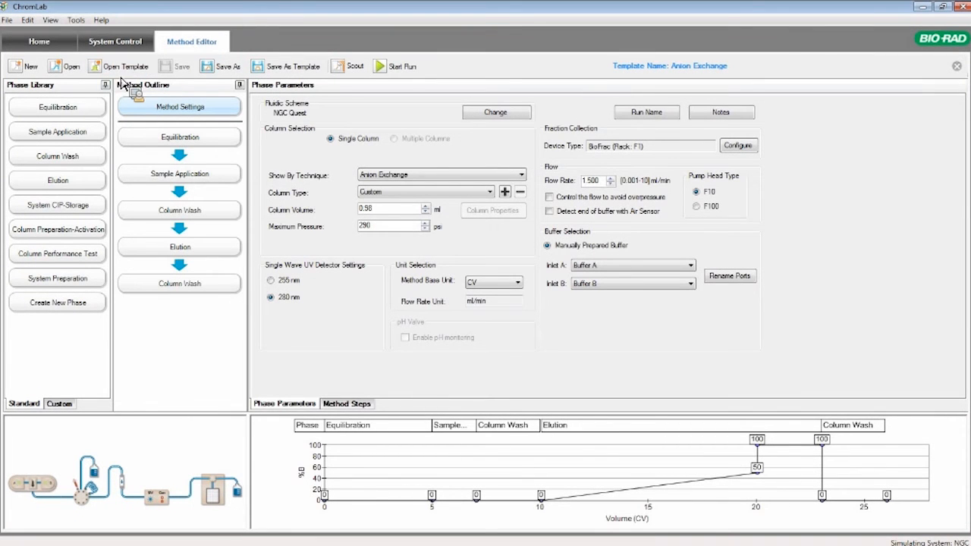
# Insert an extra Column Wash phase after Sample Application in the method outline, and delete that phase again
pyautogui.moveTo(87, 151); pyautogui.dragTo(223, 183)
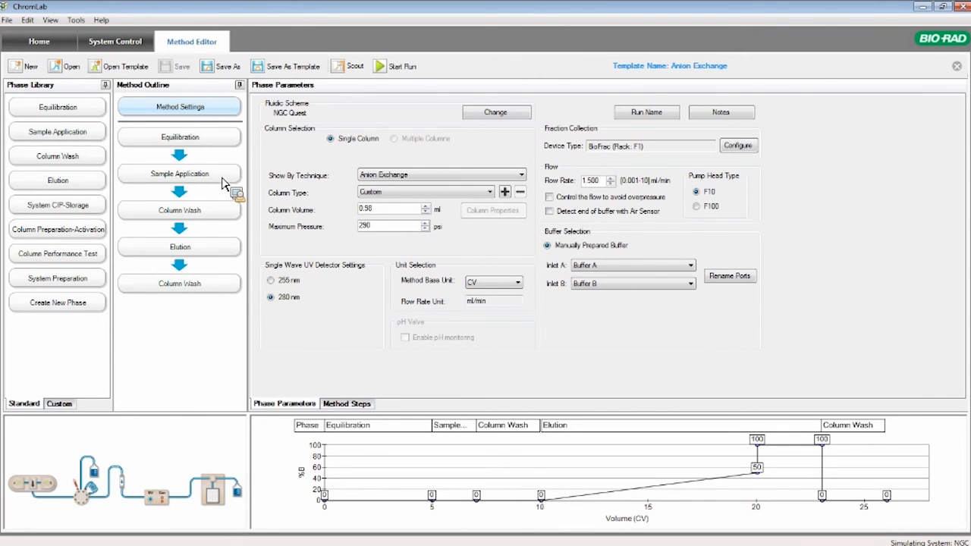
pyautogui.moveTo(224, 183); pyautogui.dragTo(156, 169)
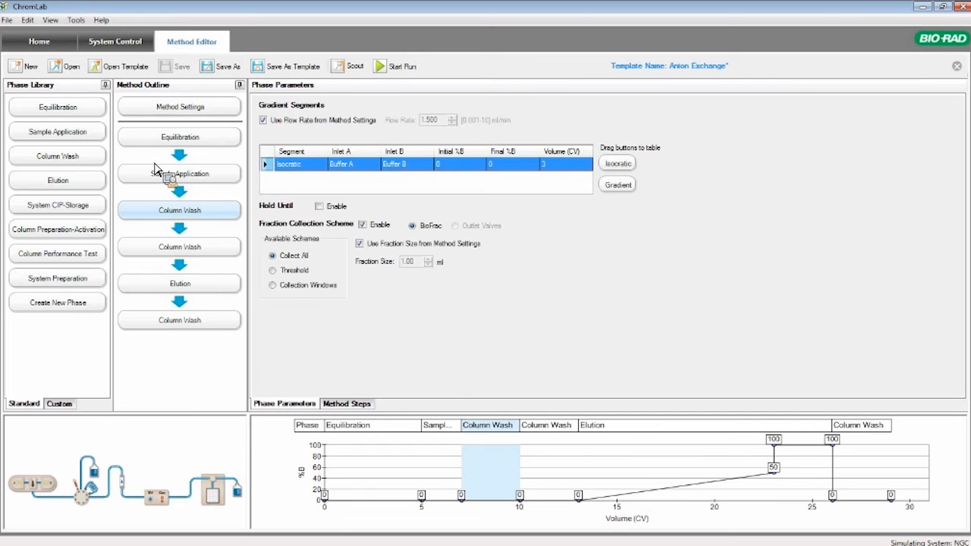
pyautogui.rightClick(193, 218)
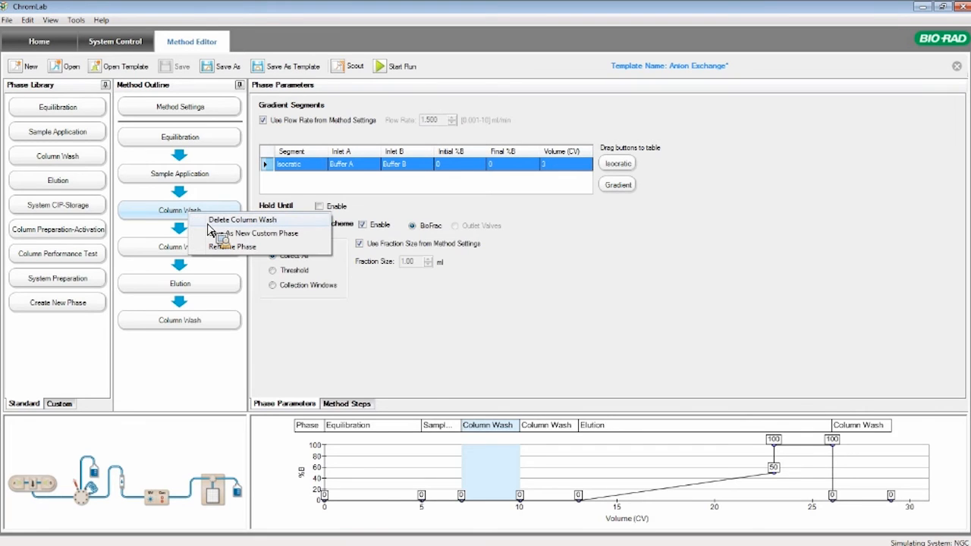
pyautogui.click(209, 221)
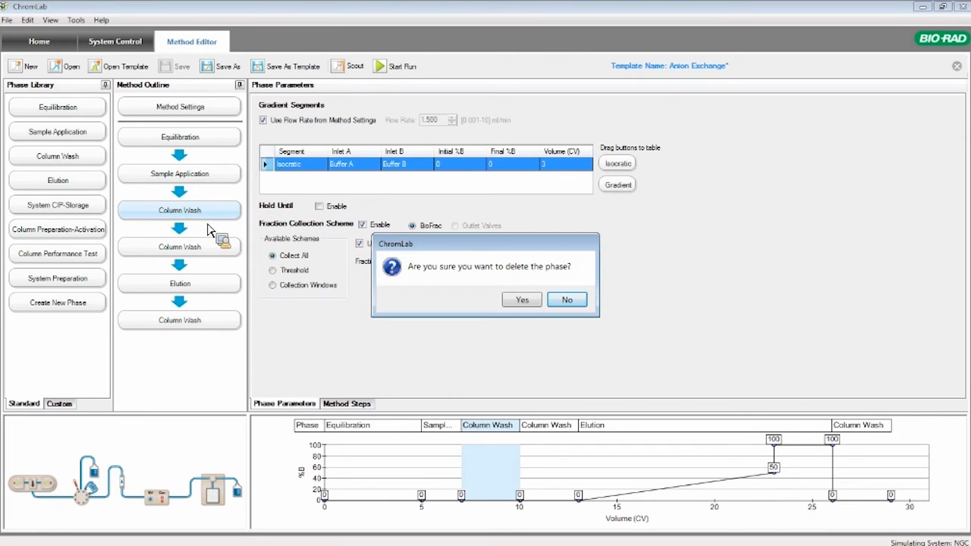
pyautogui.click(519, 302)
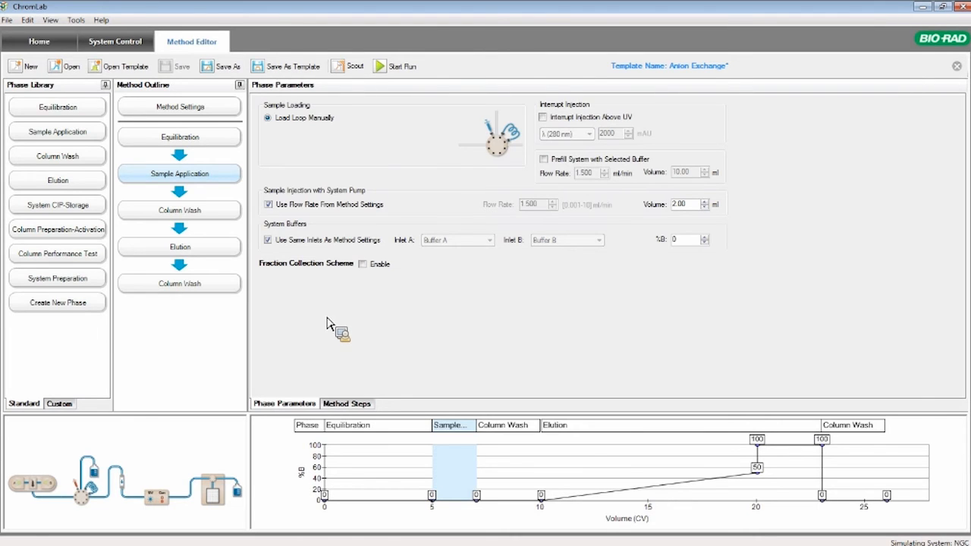
# In the method settings, browse the Bio-Rad and GE column types and choose the ENrich Q, 10/100 mm column
pyautogui.click(195, 112)
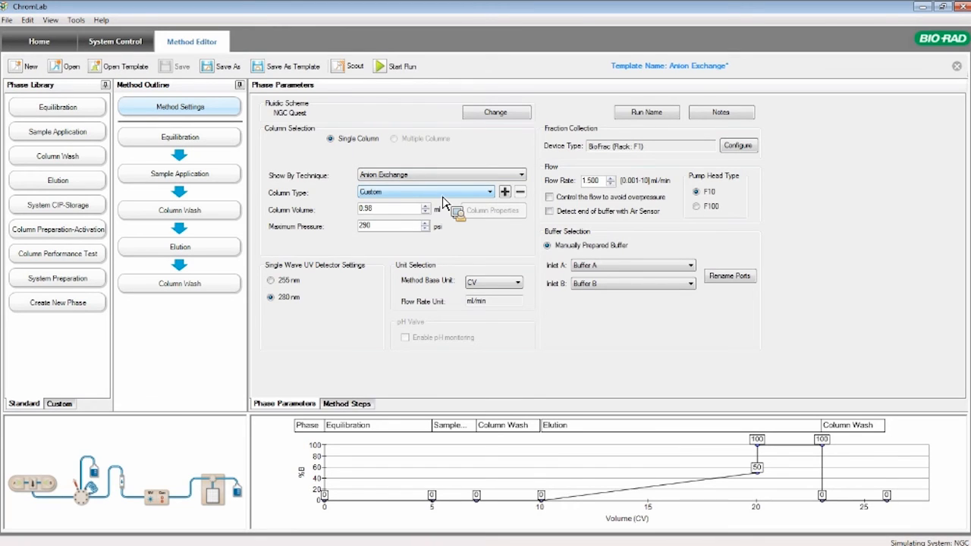
pyautogui.click(481, 194)
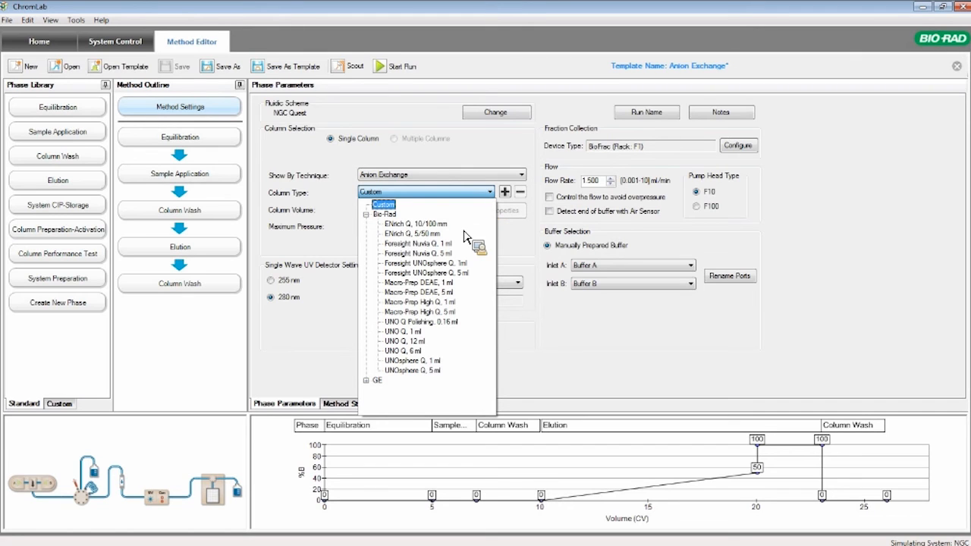
pyautogui.click(368, 381)
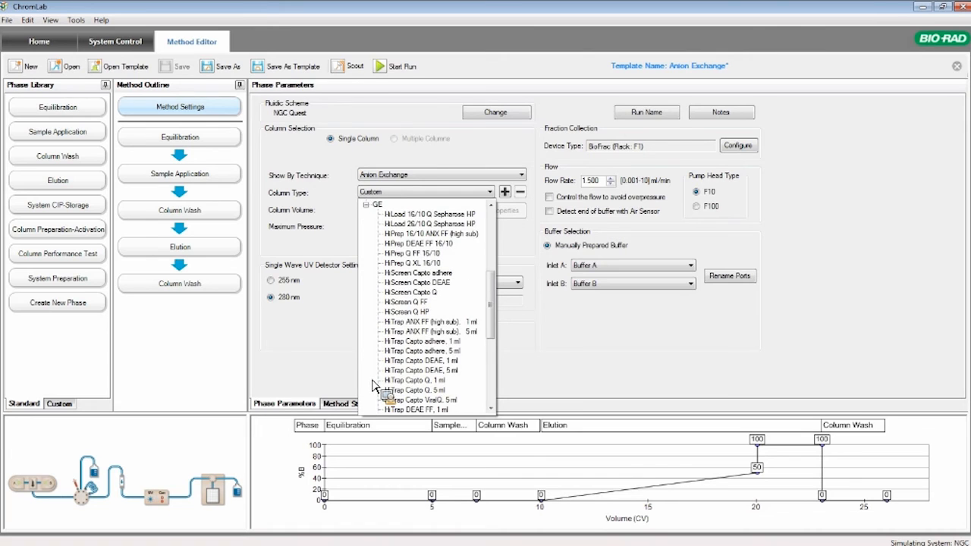
pyautogui.click(367, 205)
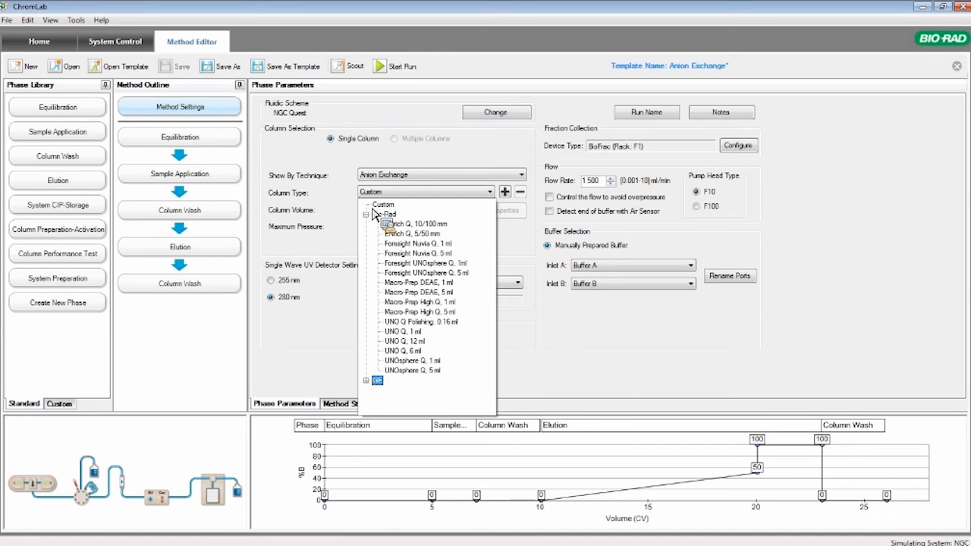
pyautogui.click(397, 225)
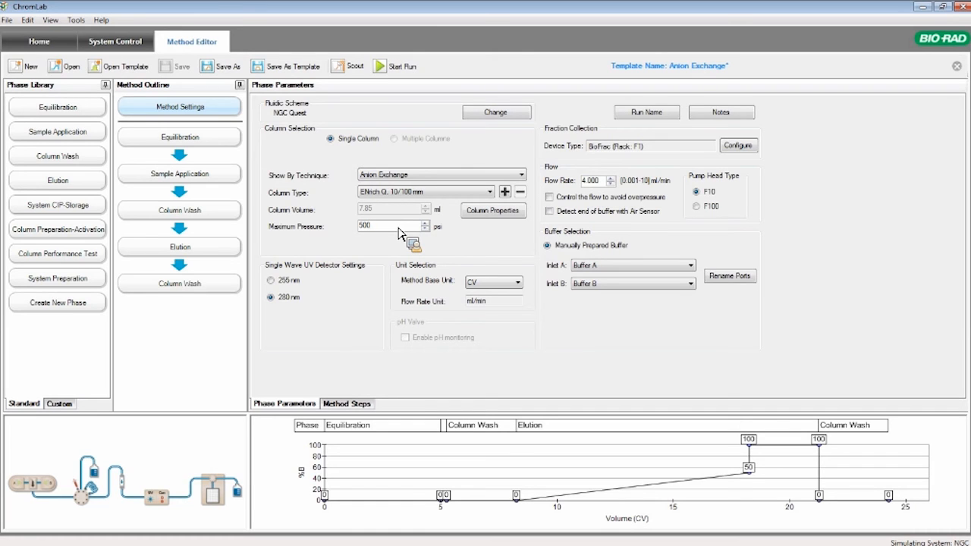
# View the selected column's properties and the BioFrac fraction collection configuration, closing both without changes
pyautogui.click(499, 219)
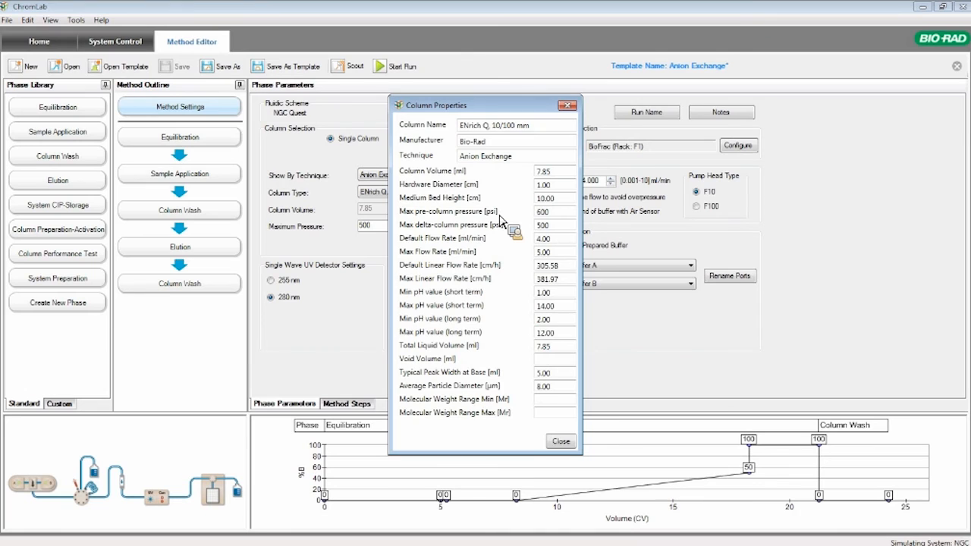
pyautogui.press('Escape')
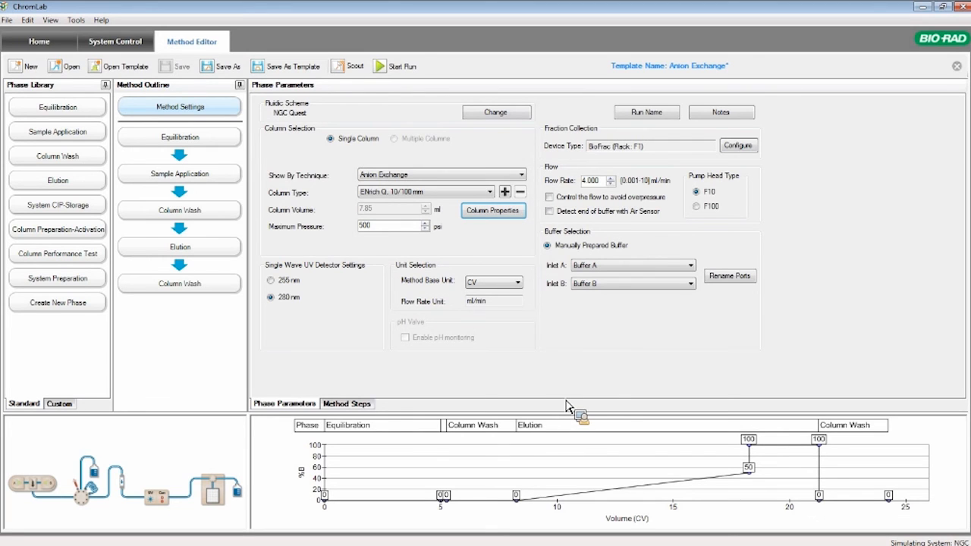
pyautogui.click(752, 148)
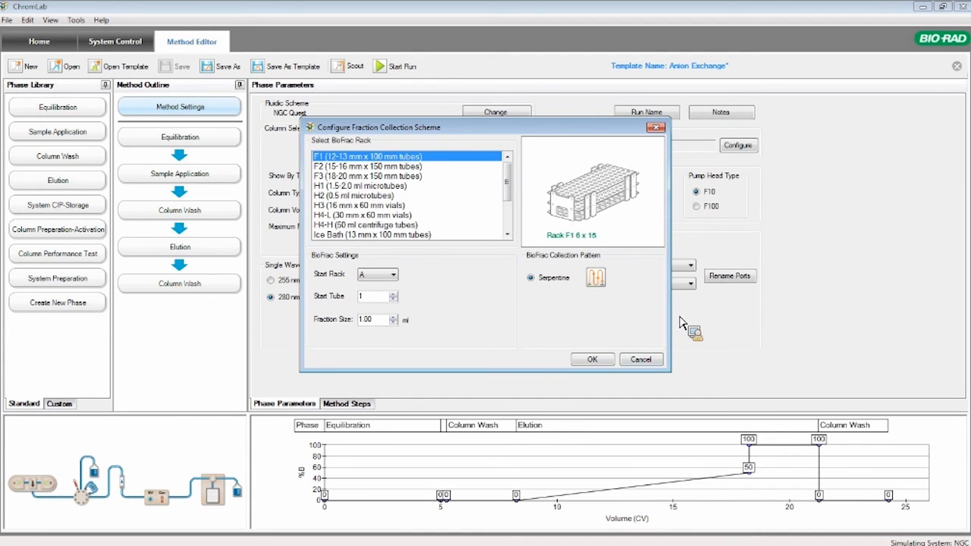
pyautogui.click(643, 360)
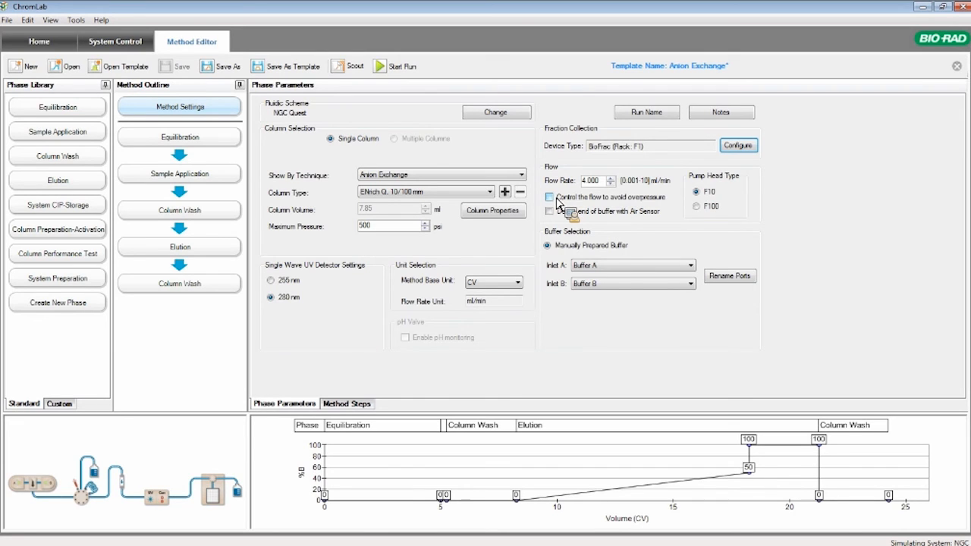
# Adjust the Equilibration phase on the gradient graph to 31 %B and a volume of 4.8 CV
pyautogui.click(224, 141)
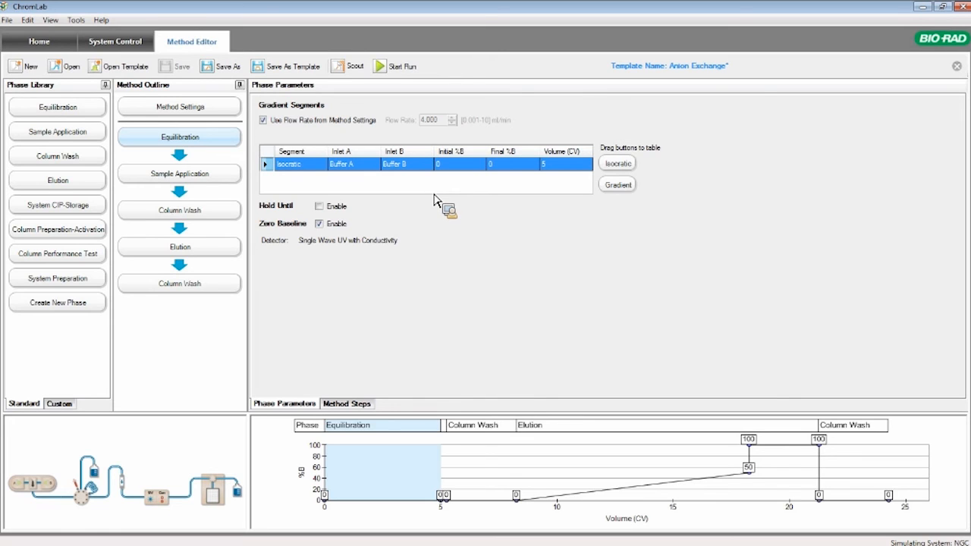
pyautogui.moveTo(434, 199); pyautogui.dragTo(437, 200)
pyautogui.moveTo(437, 199); pyautogui.dragTo(509, 462)
pyautogui.moveTo(510, 463)
pyautogui.mouseDown()
pyautogui.moveTo(384, 486)
pyautogui.moveTo(385, 478)
pyautogui.moveTo(325, 506)
pyautogui.mouseUp()
pyautogui.moveTo(442, 501)
pyautogui.mouseDown()
pyautogui.moveTo(404, 504)
pyautogui.moveTo(453, 507)
pyautogui.moveTo(438, 510)
pyautogui.moveTo(438, 489)
pyautogui.mouseUp()
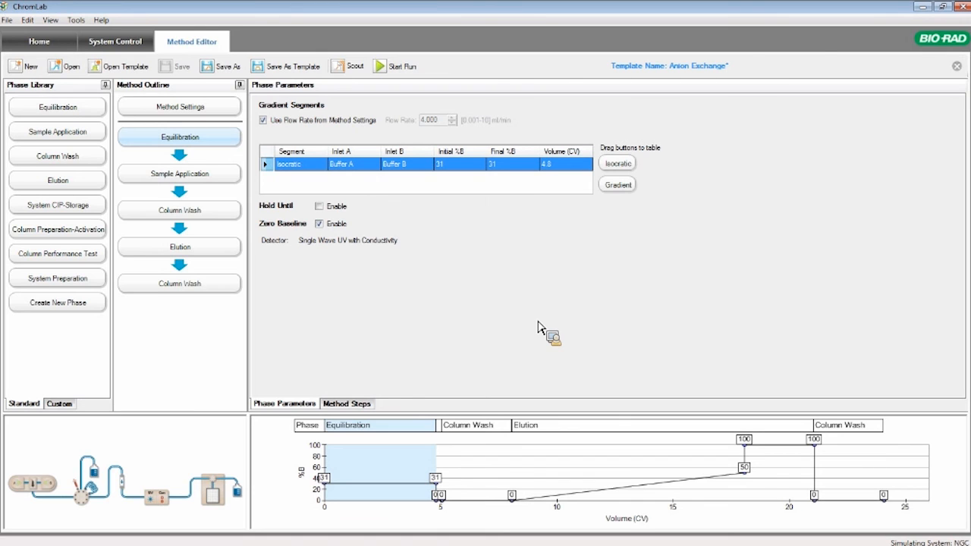
# Open the Scouting Wizard, view the available scouting parameters, and cancel the wizard
pyautogui.moveTo(538, 326); pyautogui.dragTo(394, 176)
pyautogui.click(357, 70)
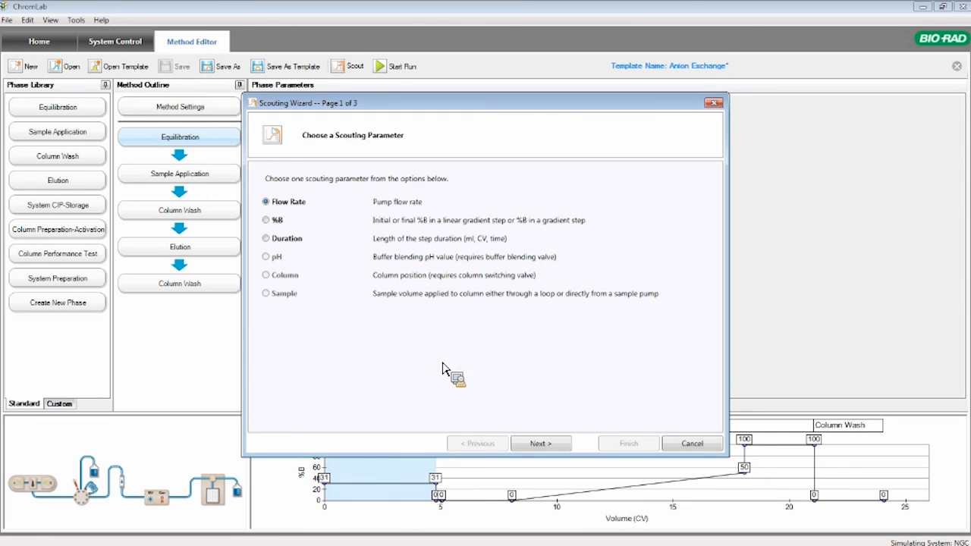
pyautogui.click(691, 443)
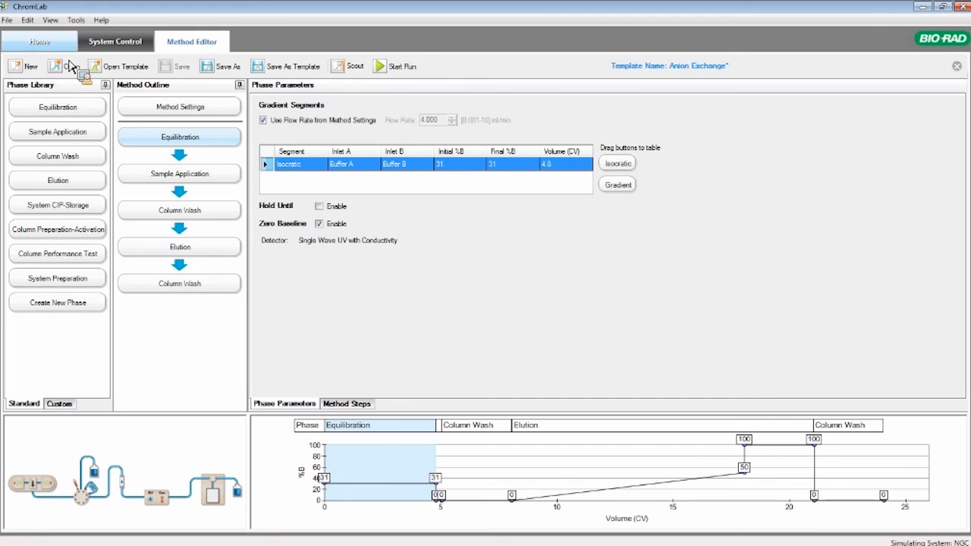
# Return to the Home screen and look over the file commands, including Import, without choosing one
pyautogui.click(52, 47)
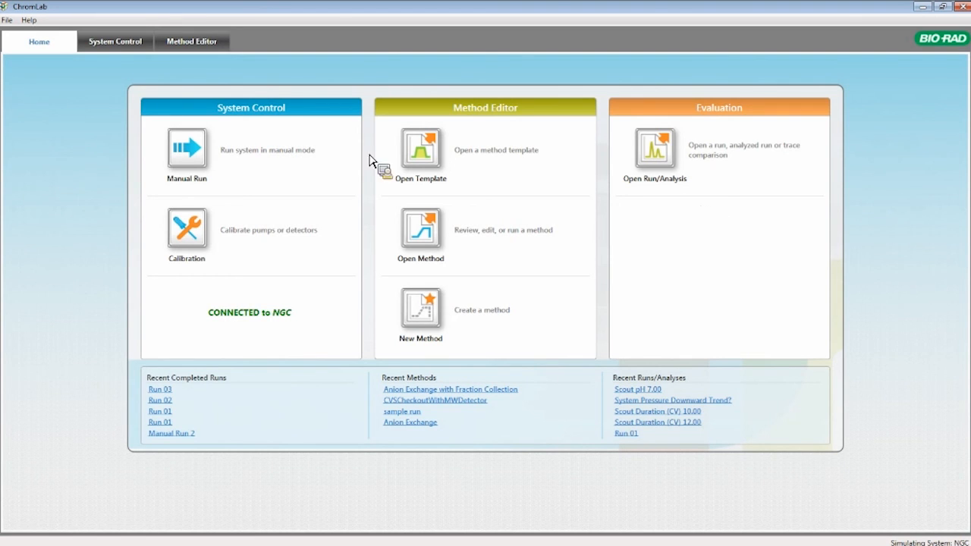
pyautogui.click(6, 20)
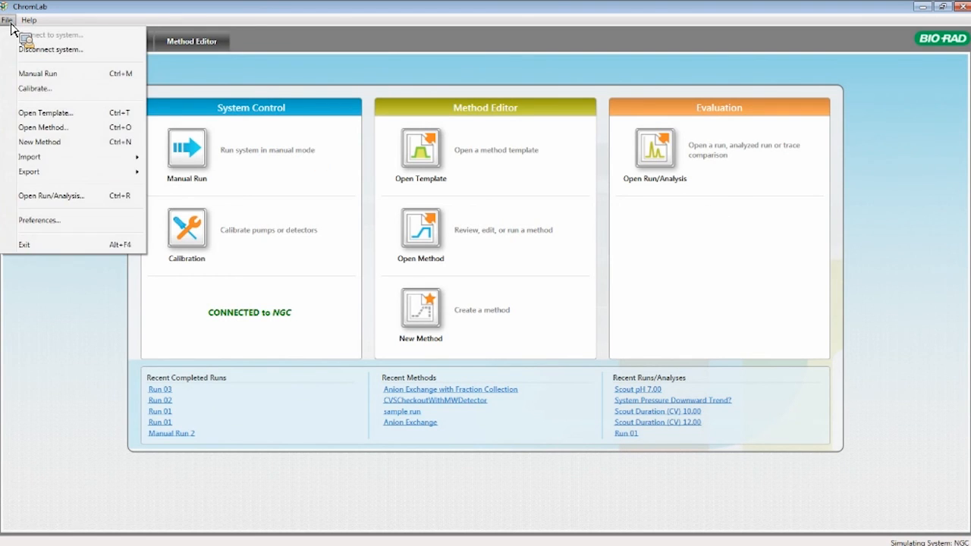
pyautogui.moveTo(44, 158)
pyautogui.click(62, 298)
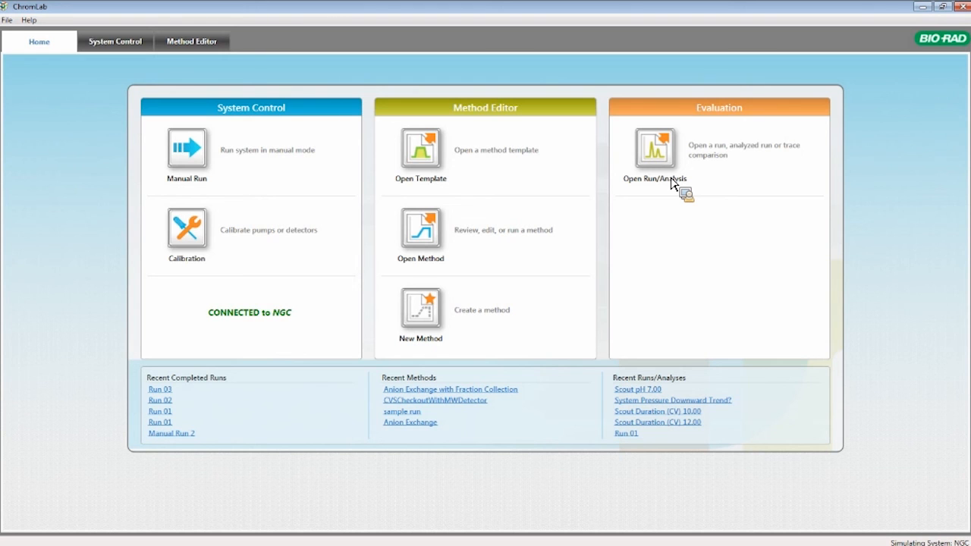
# Browse the runs in the webinar project and open the Scout pH 7.00 run for evaluation
pyautogui.click(658, 156)
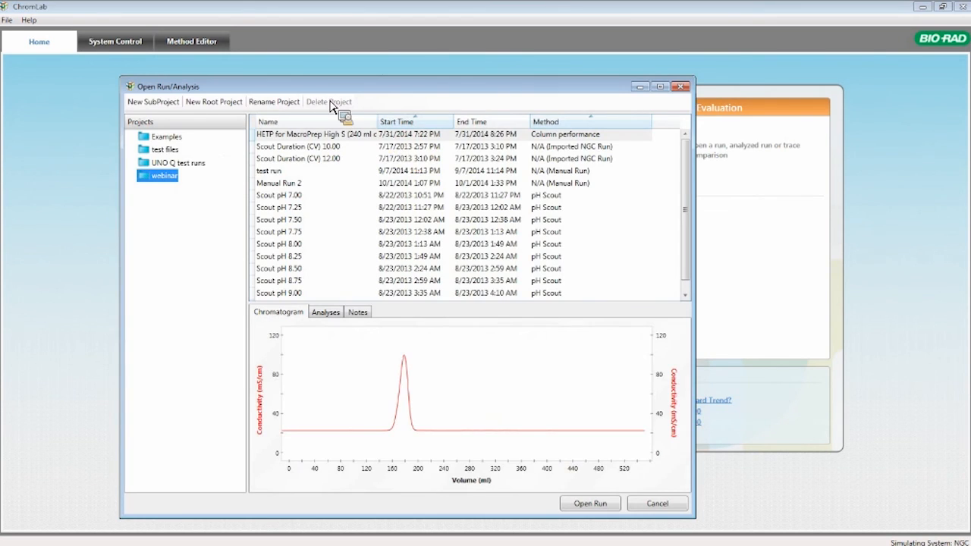
pyautogui.moveTo(329, 87); pyautogui.dragTo(285, 79)
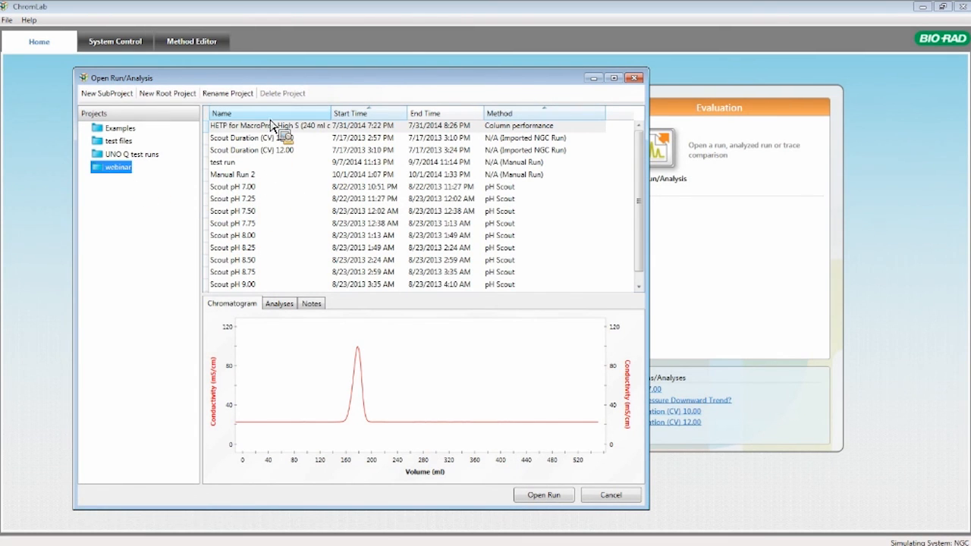
pyautogui.moveTo(360, 119); pyautogui.dragTo(505, 125)
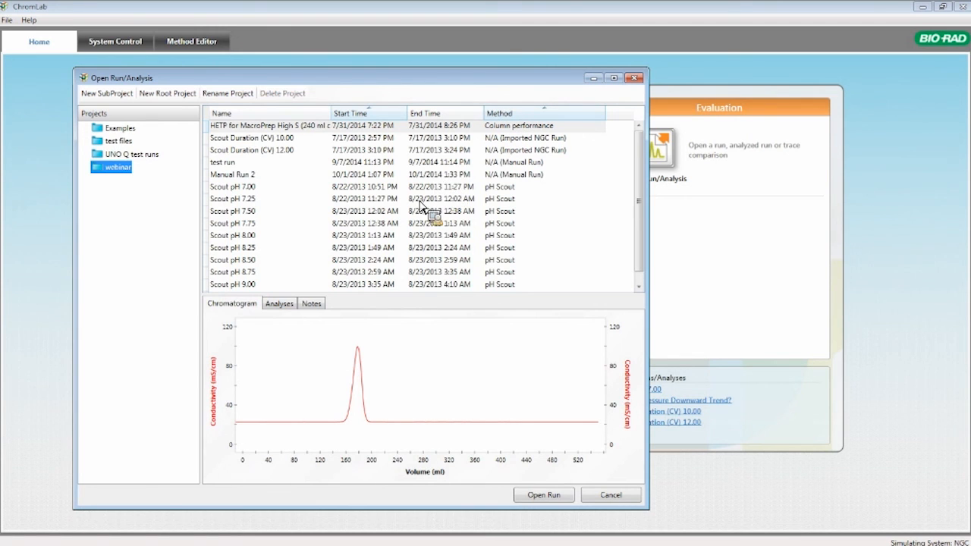
pyautogui.click(250, 189)
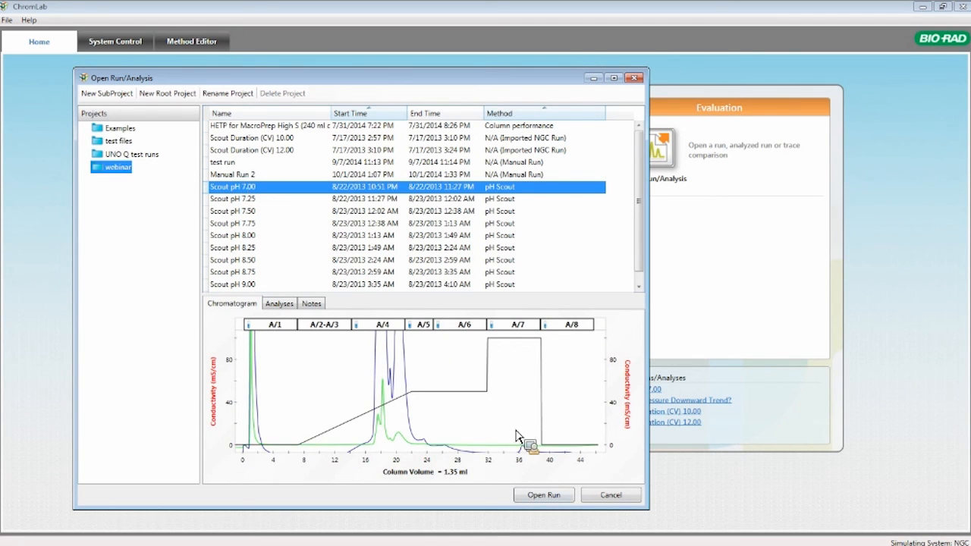
pyautogui.click(544, 503)
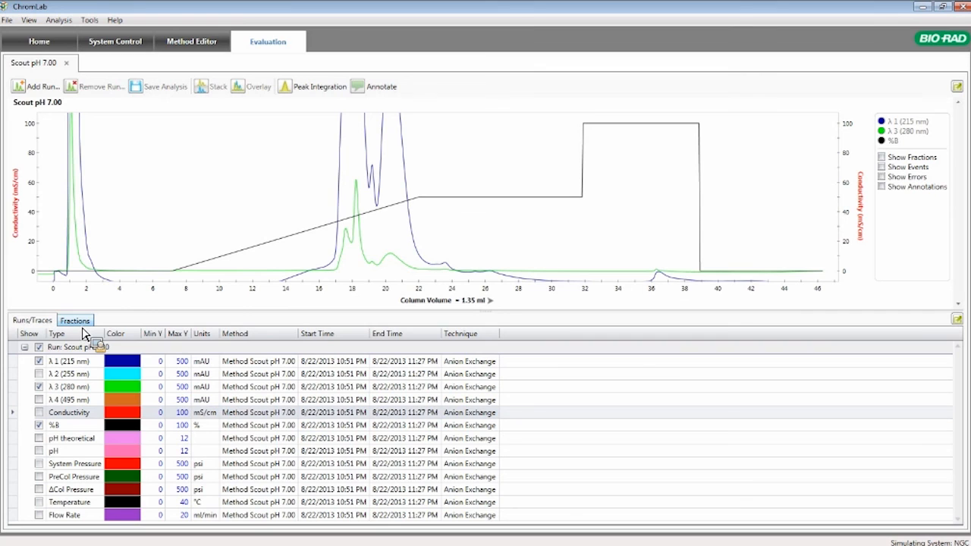
# Hide the λ 1 (215 nm) and %B traces and start Peak Integration on the λ 3 (280 nm) trace
pyautogui.click(38, 362)
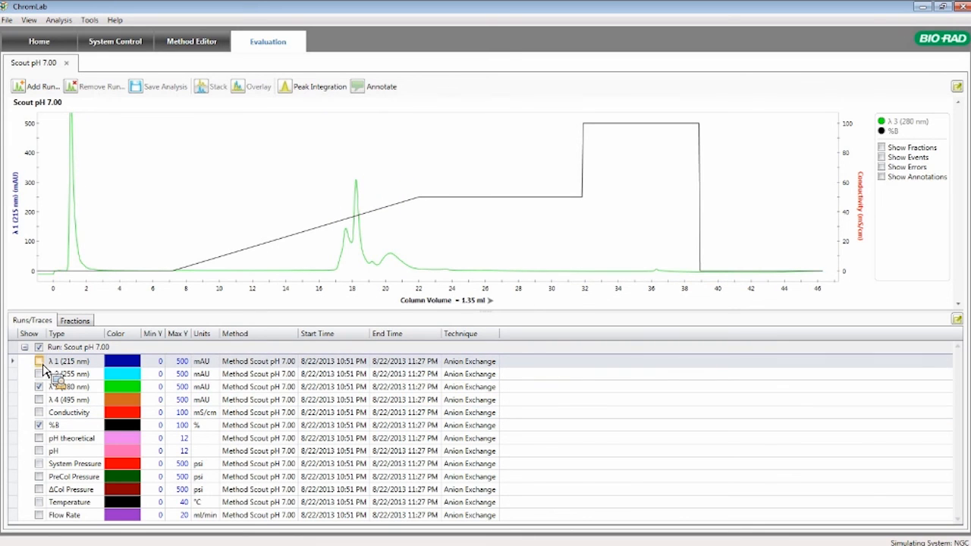
pyautogui.click(39, 426)
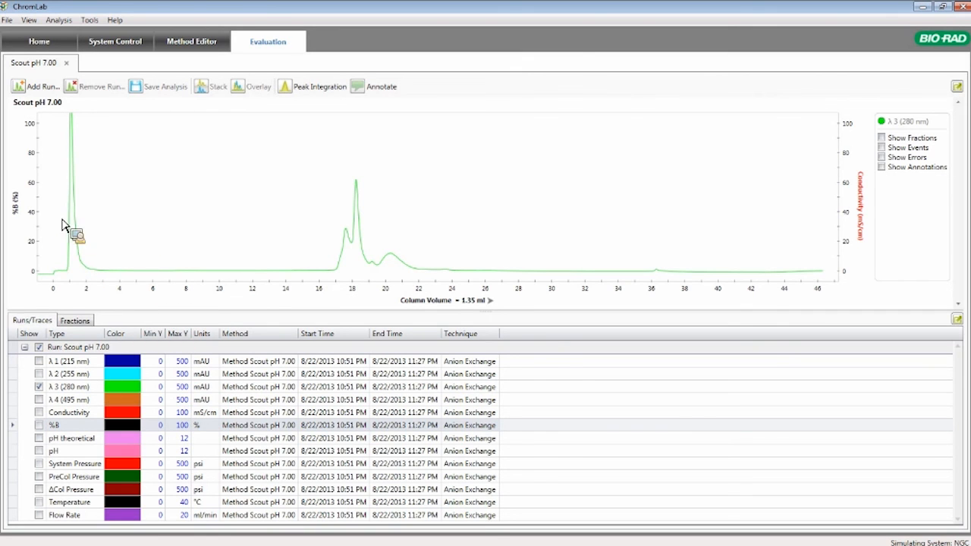
pyautogui.click(314, 91)
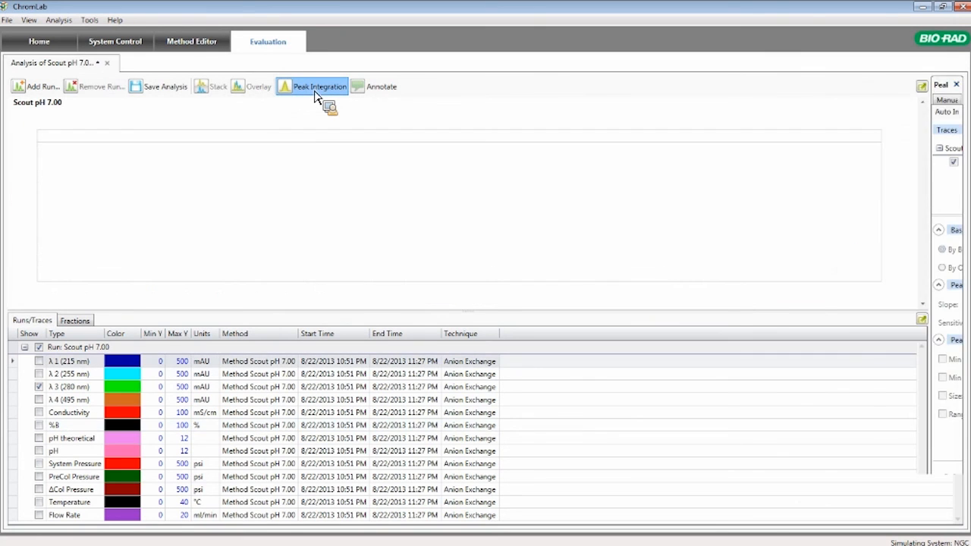